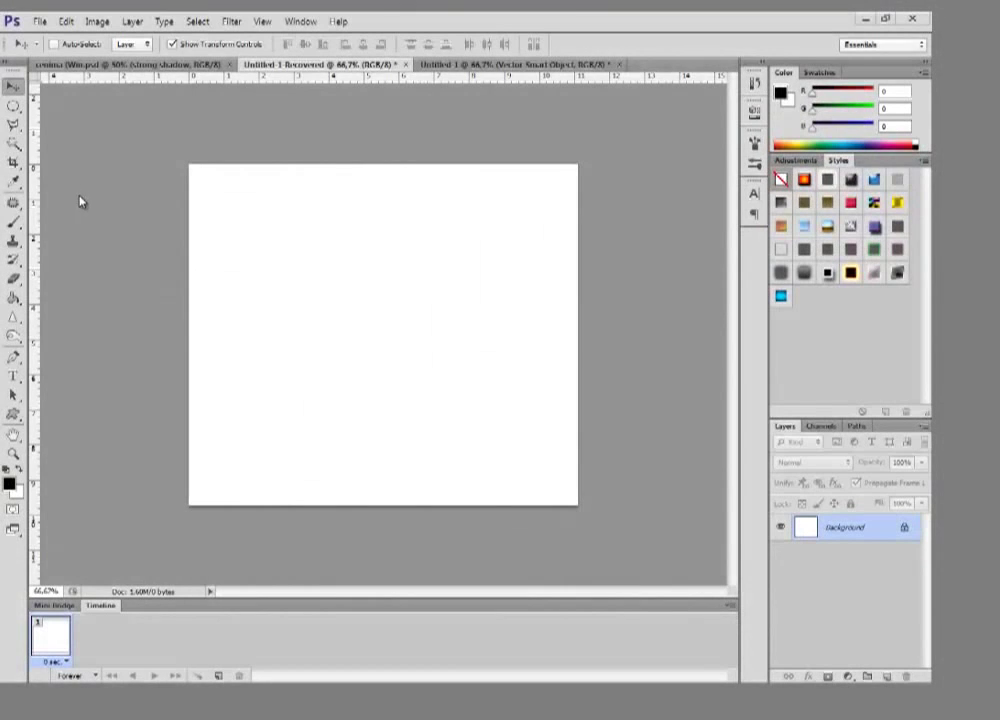
Open the shape tools flyout in the Tools panel.
{"action": "left_click", "coordinate": [14, 416]}
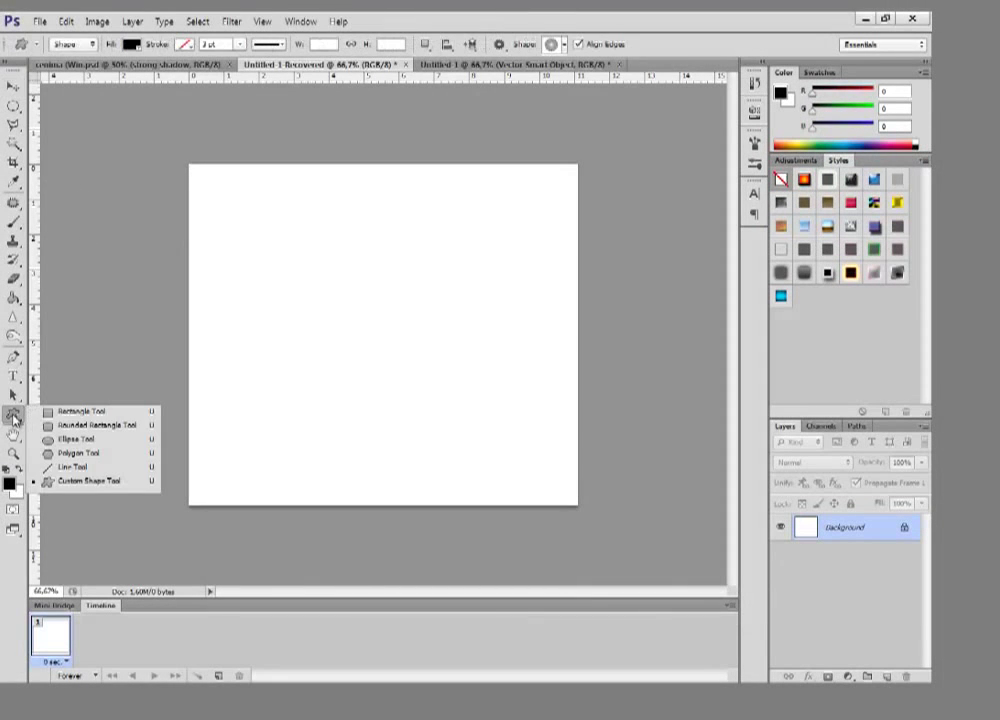
Draw a large black rounded square with the Rounded Rectangle Tool and nudge it right to centre it.
{"action": "left_click", "coordinate": [91, 426]}
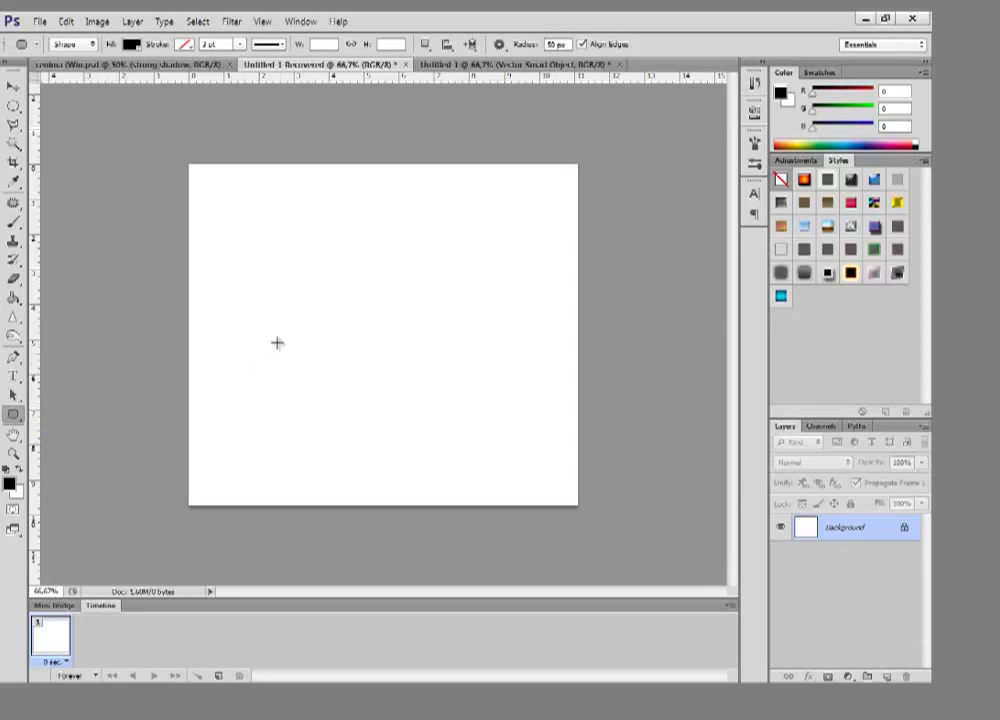
{"action": "right_click", "coordinate": [338, 266]}
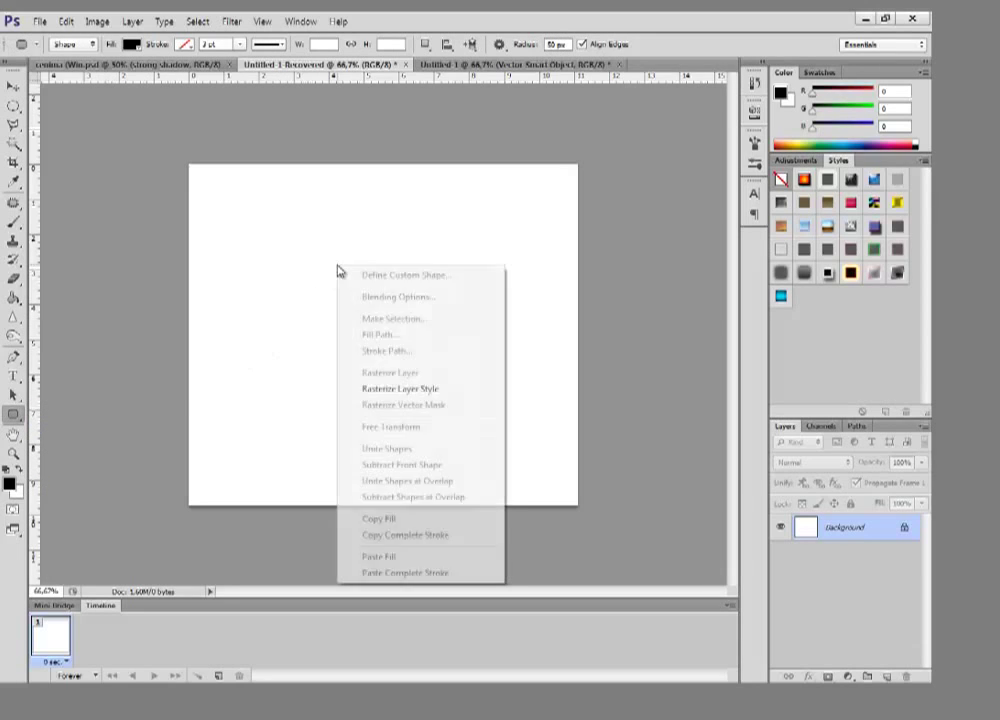
{"action": "left_click", "coordinate": [218, 203]}
{"action": "left_click_drag", "start_coordinate": [227, 191], "coordinate": [542, 475]}
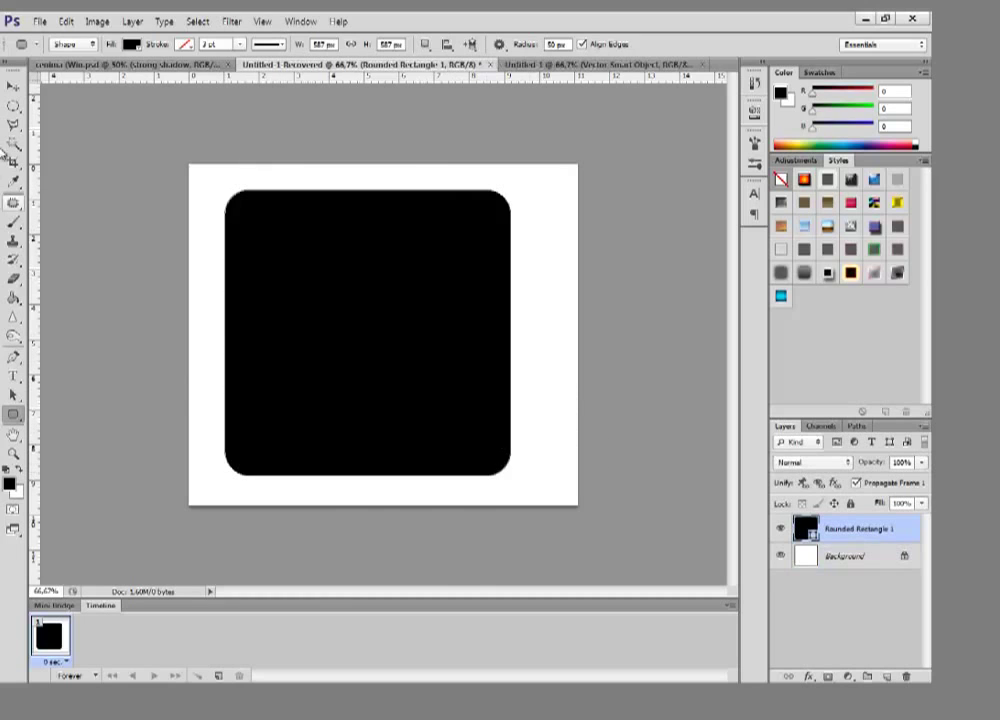
{"action": "left_click", "coordinate": [12, 88]}
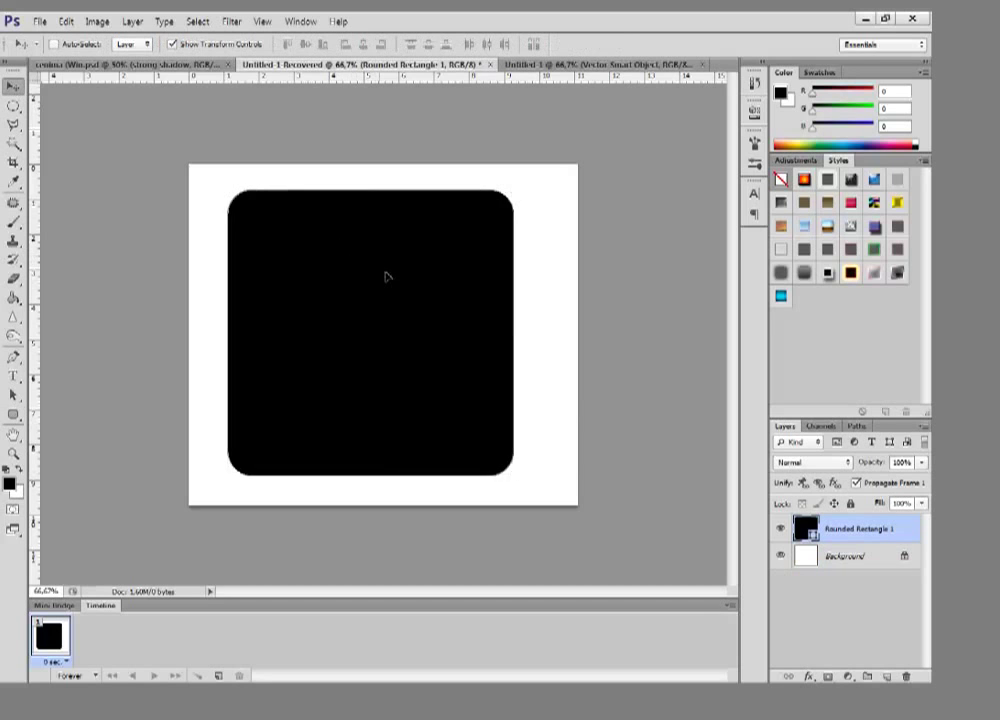
{"action": "left_click_drag", "start_coordinate": [390, 278], "coordinate": [406, 286]}
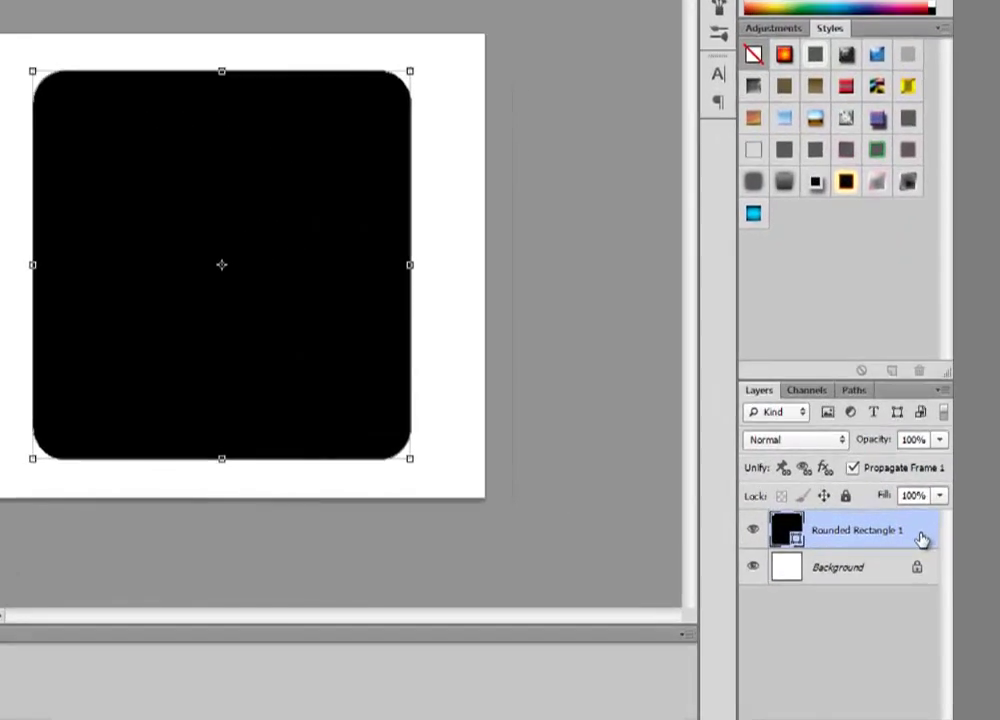
Give the square's layer style a 5 px inside stroke with a Shape Burst gradient fill.
{"action": "double_click", "coordinate": [915, 533]}
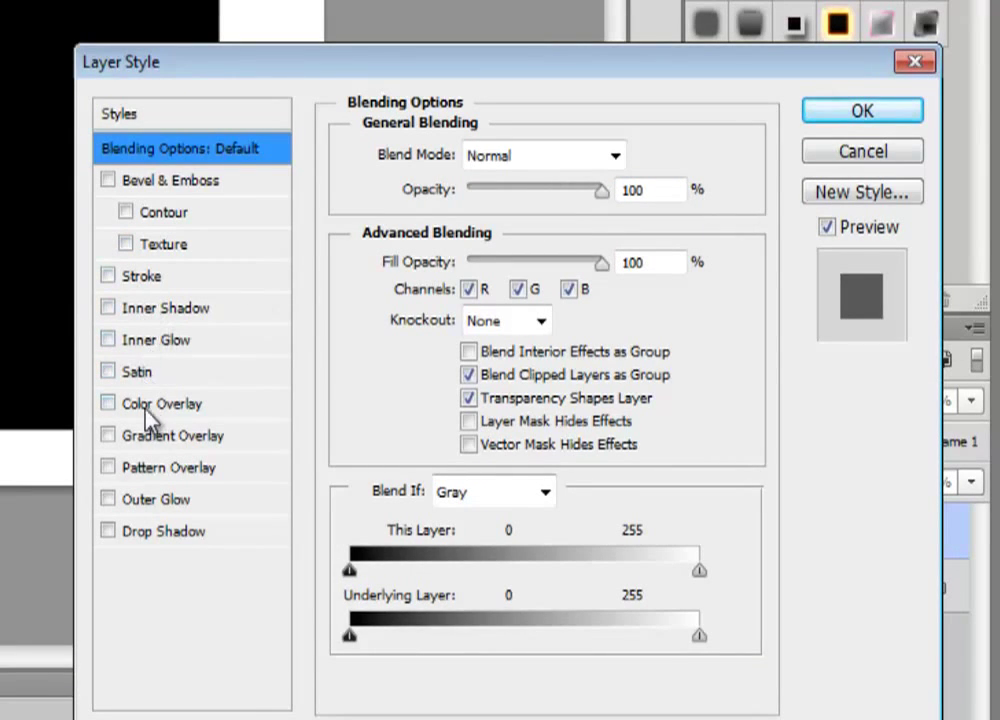
{"action": "left_click", "coordinate": [108, 276]}
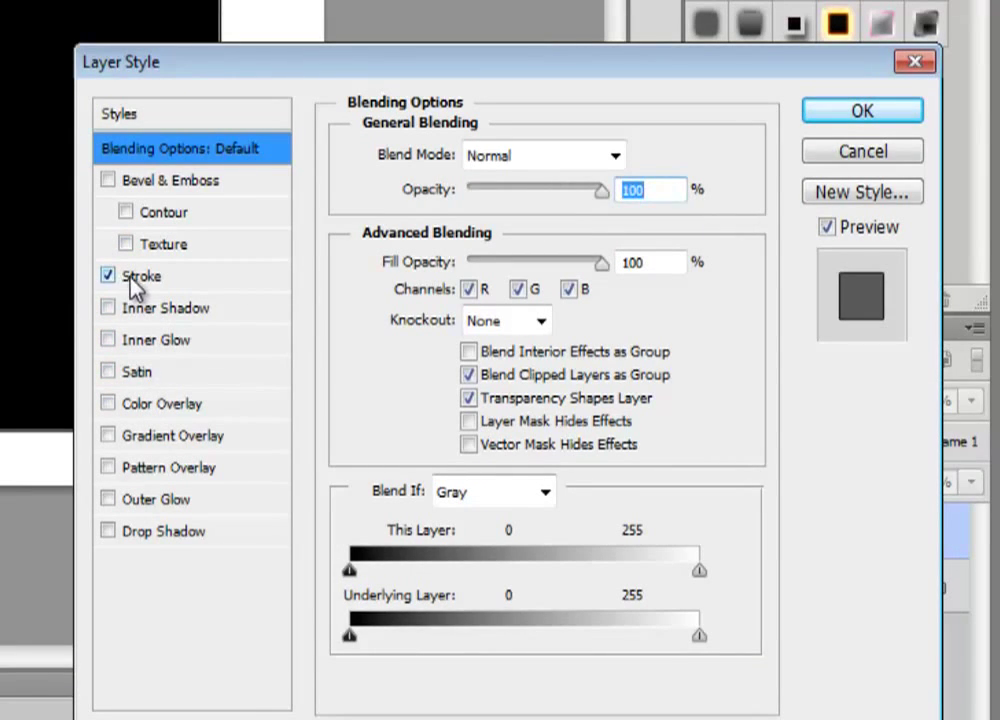
{"action": "left_click", "coordinate": [133, 277]}
{"action": "left_click", "coordinate": [464, 188]}
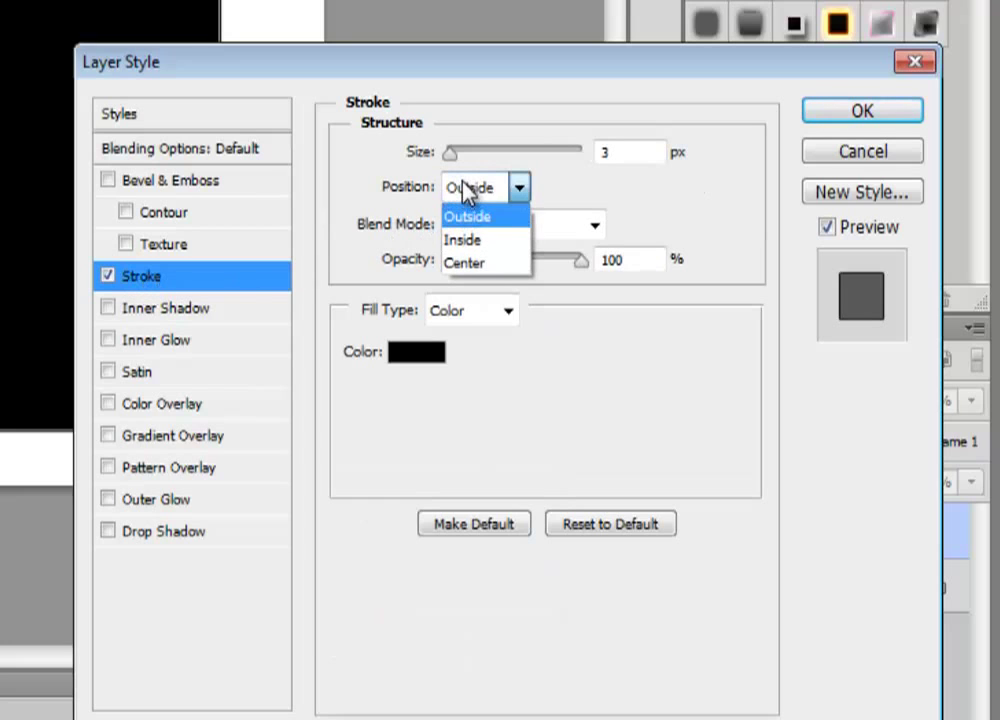
{"action": "left_click", "coordinate": [470, 241]}
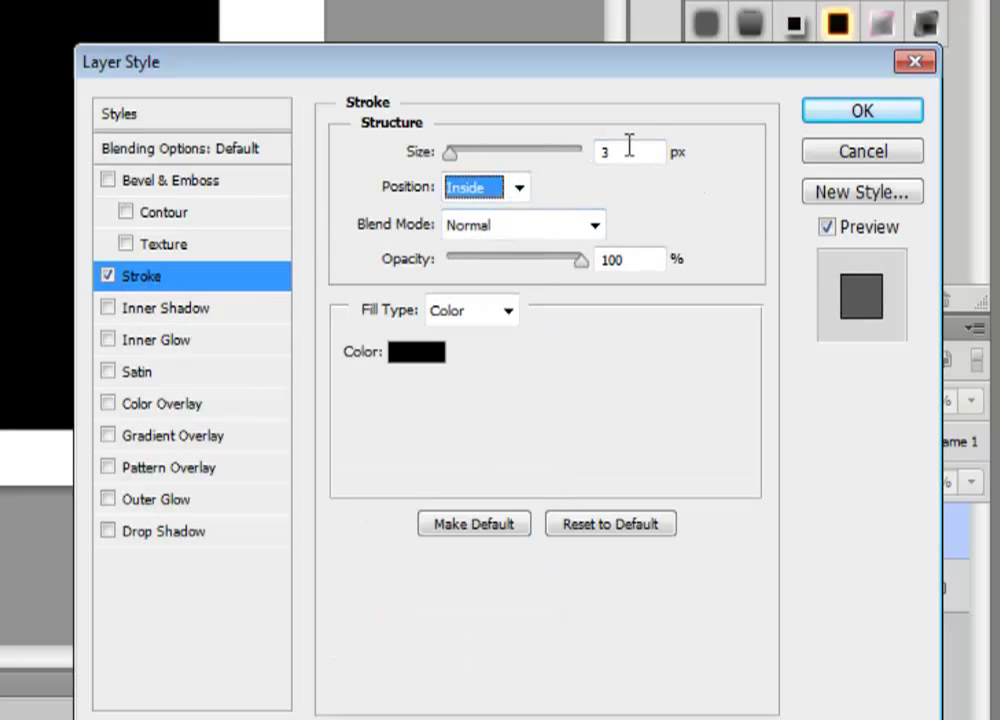
{"action": "left_click", "coordinate": [629, 148]}
{"action": "type", "text": "5"}
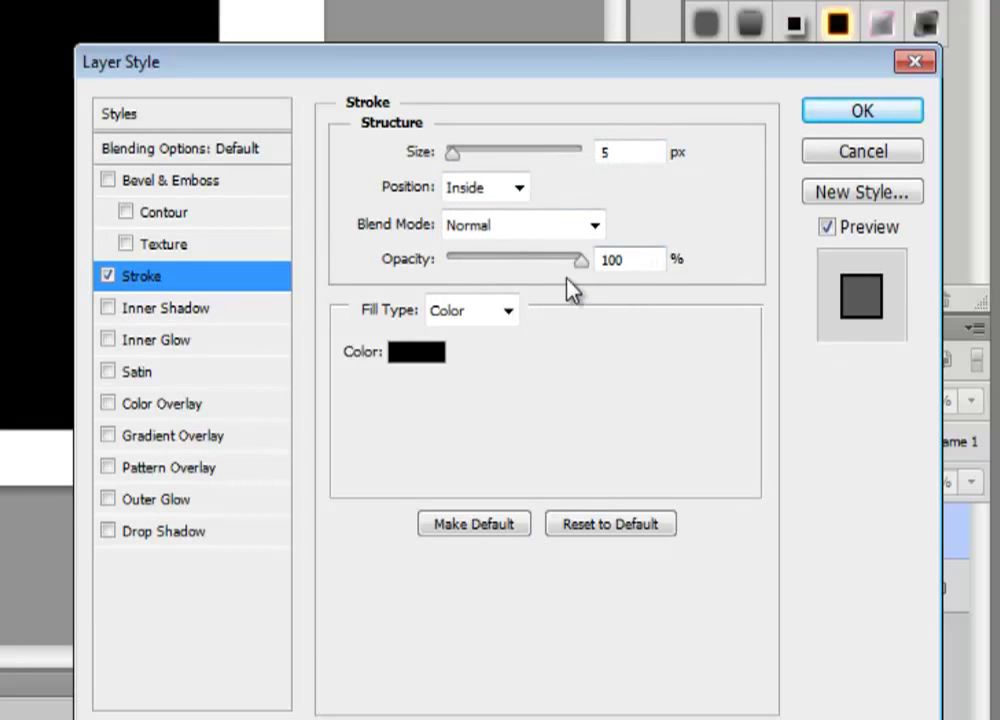
{"action": "left_click", "coordinate": [471, 318]}
{"action": "left_click", "coordinate": [490, 364]}
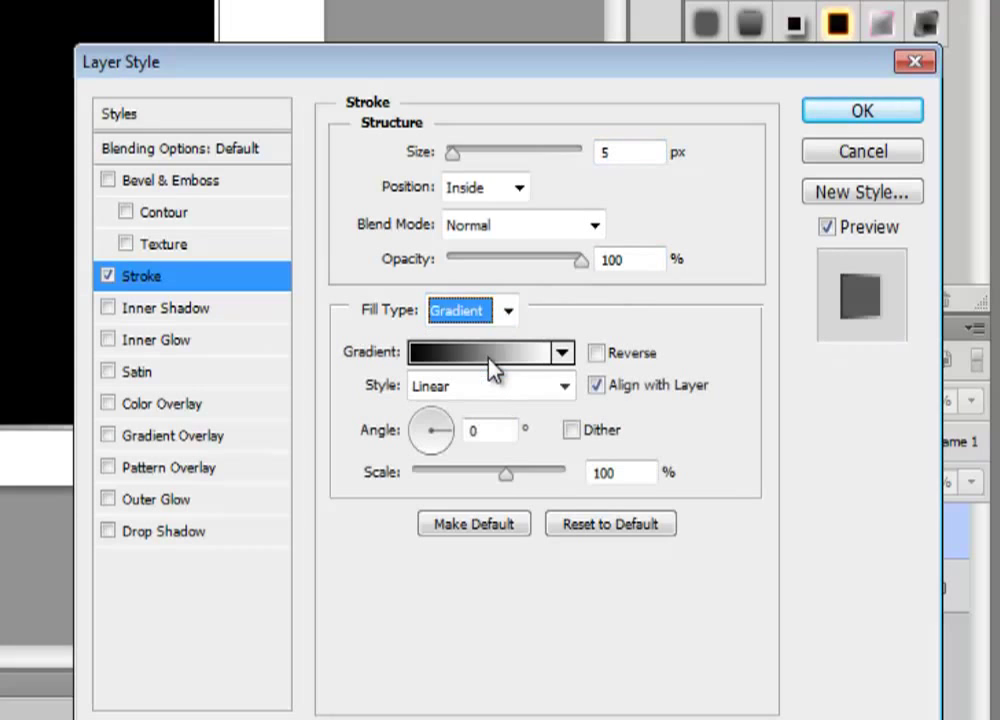
{"action": "left_click", "coordinate": [488, 386]}
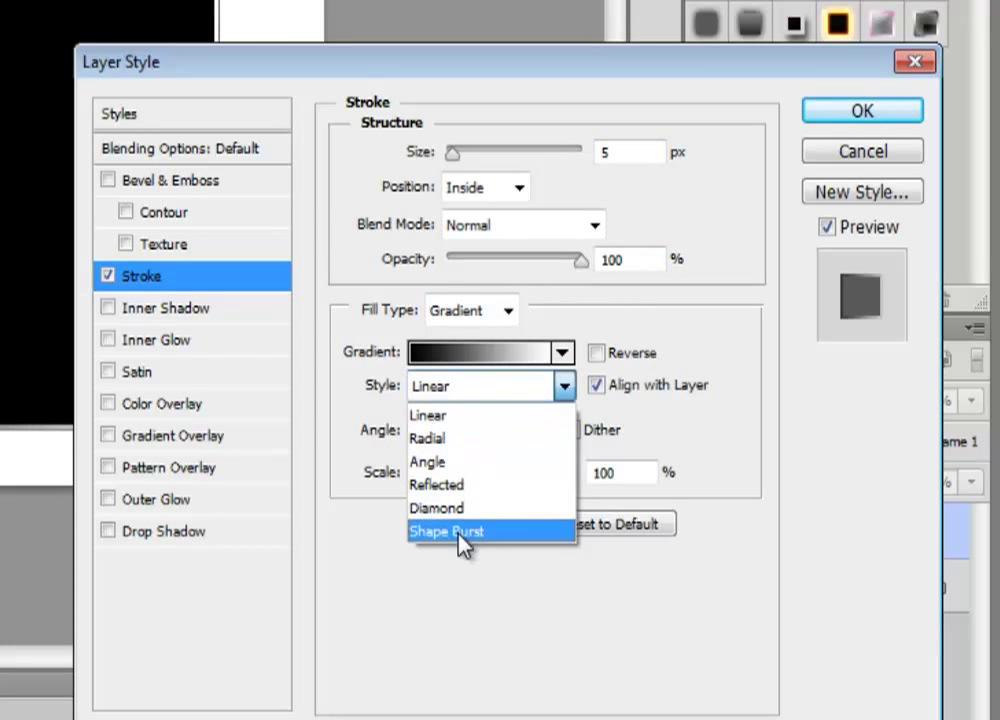
{"action": "left_click", "coordinate": [447, 531]}
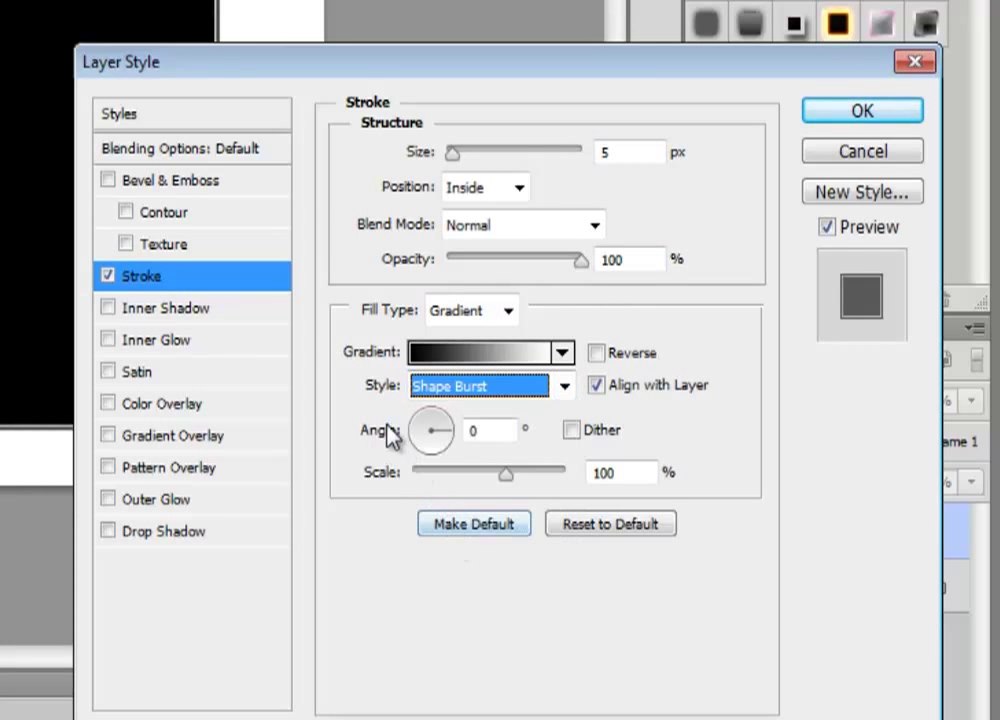
Add a lime-green Color Overlay, b3d335, to the square.
{"action": "left_click", "coordinate": [148, 410]}
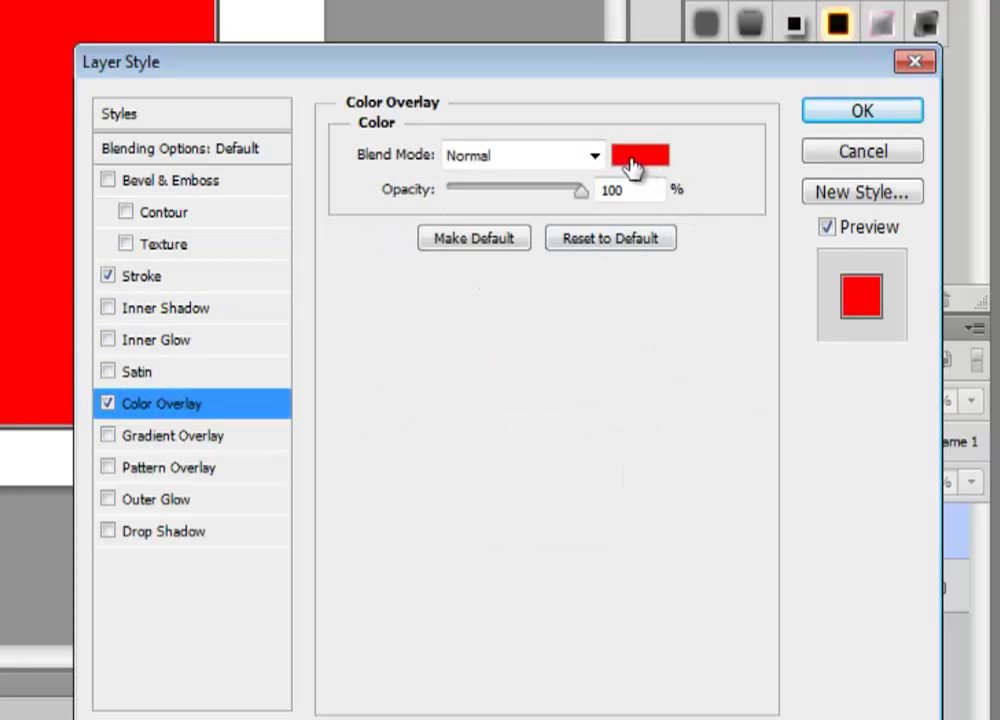
{"action": "left_click", "coordinate": [634, 160]}
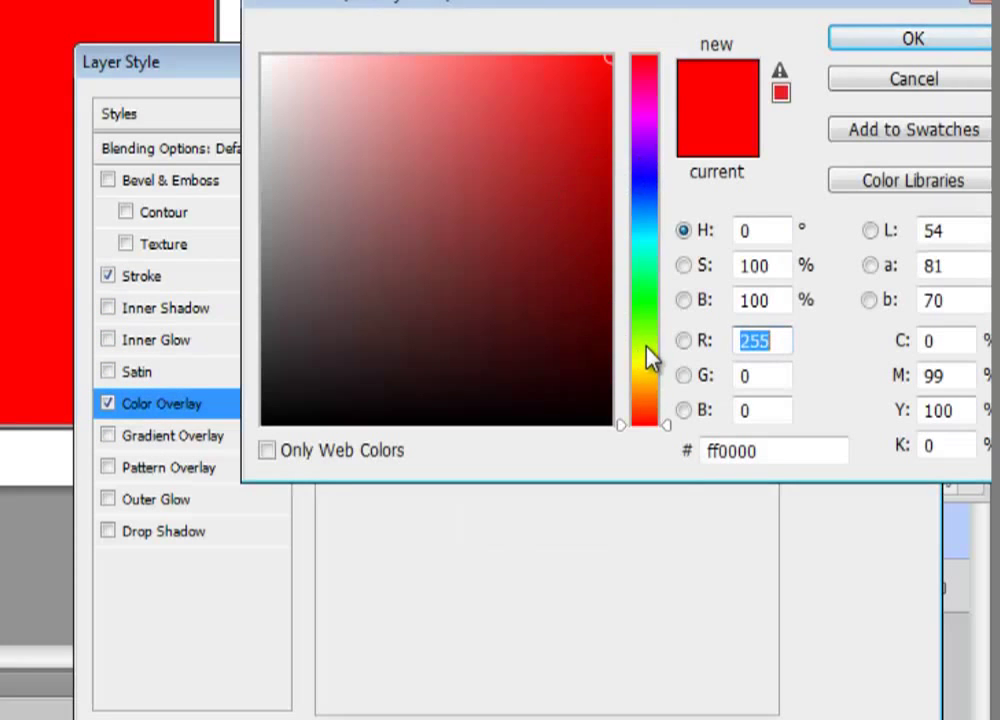
{"action": "left_click", "coordinate": [646, 346]}
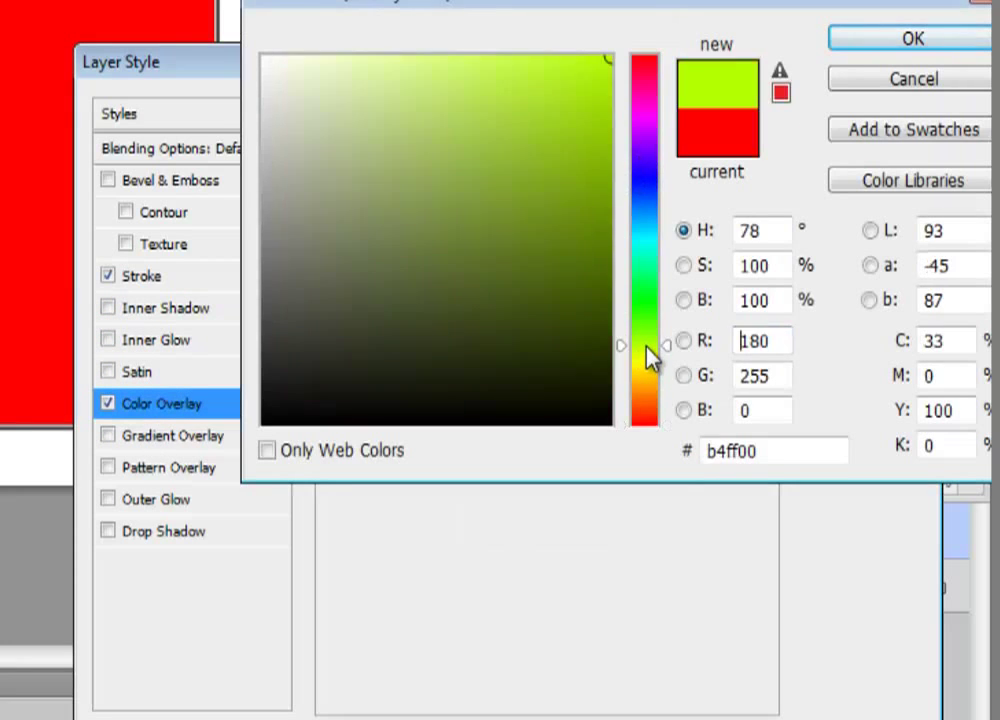
{"action": "left_click", "coordinate": [780, 94]}
{"action": "left_click_drag", "start_coordinate": [779, 453], "coordinate": [709, 451]}
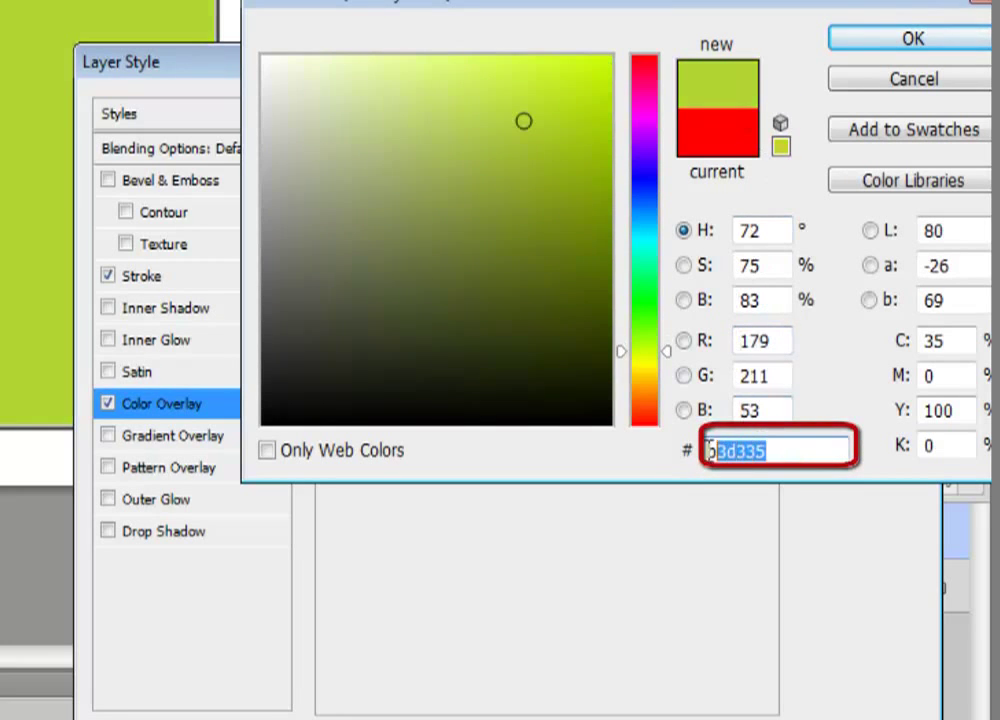
{"action": "left_click", "coordinate": [911, 40]}
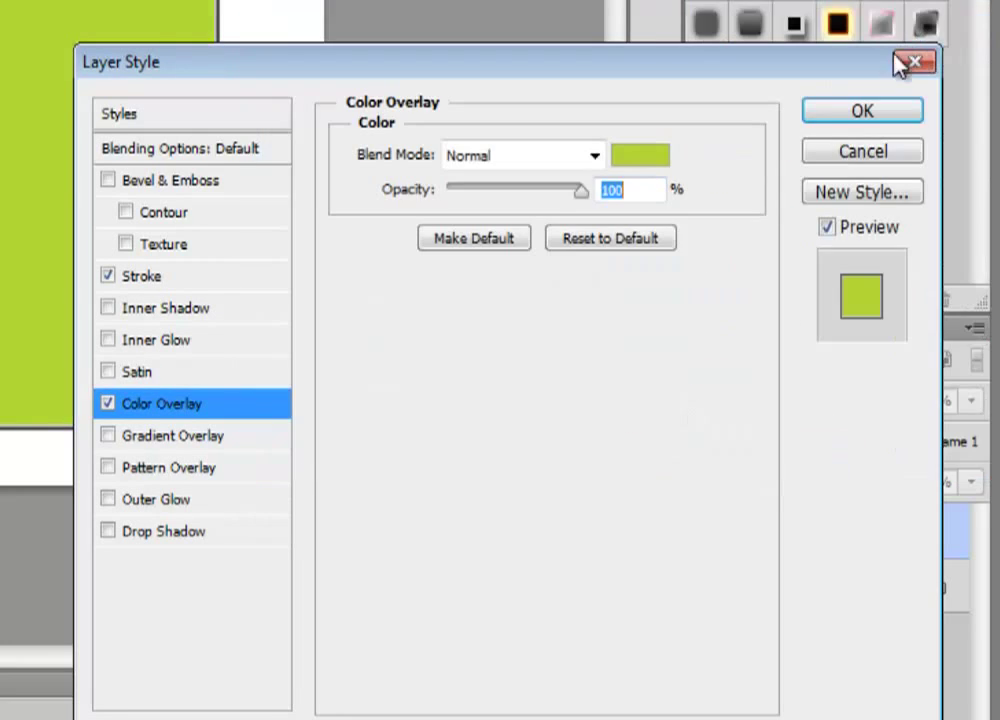
Add a radial Gradient Overlay and set the Color Overlay blend mode to Multiply.
{"action": "left_click", "coordinate": [192, 437]}
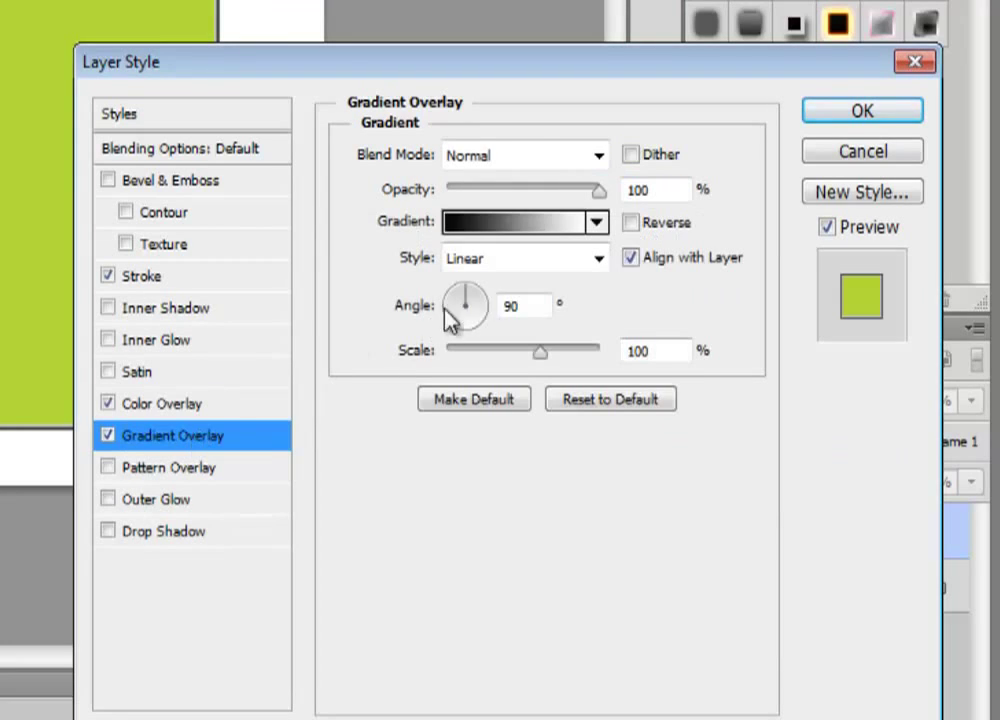
{"action": "left_click", "coordinate": [505, 260]}
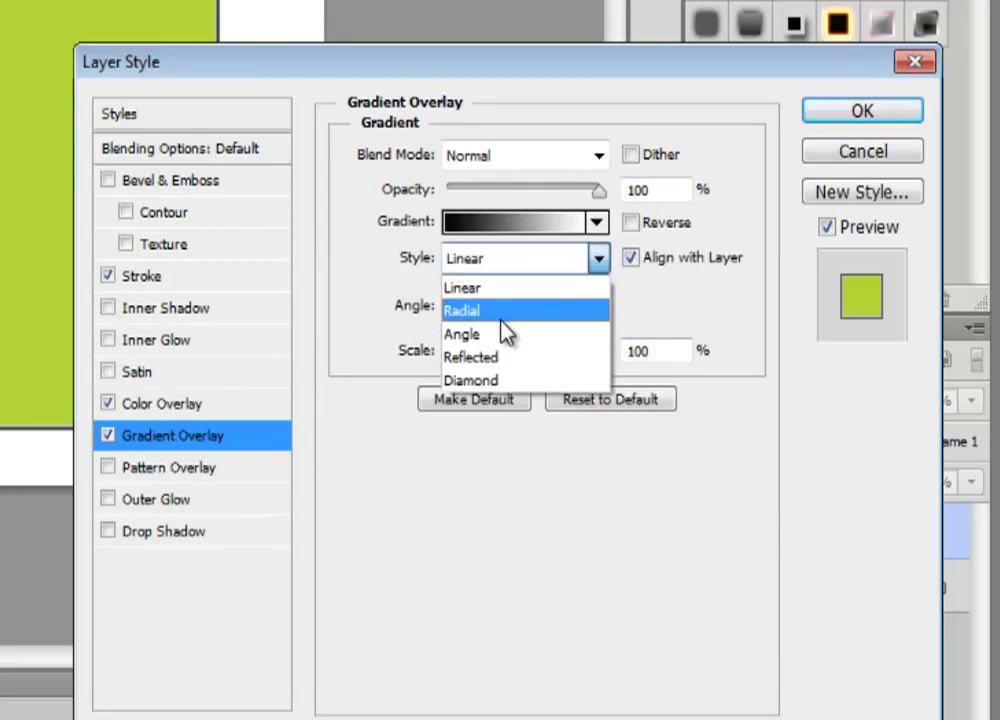
{"action": "left_click", "coordinate": [500, 316]}
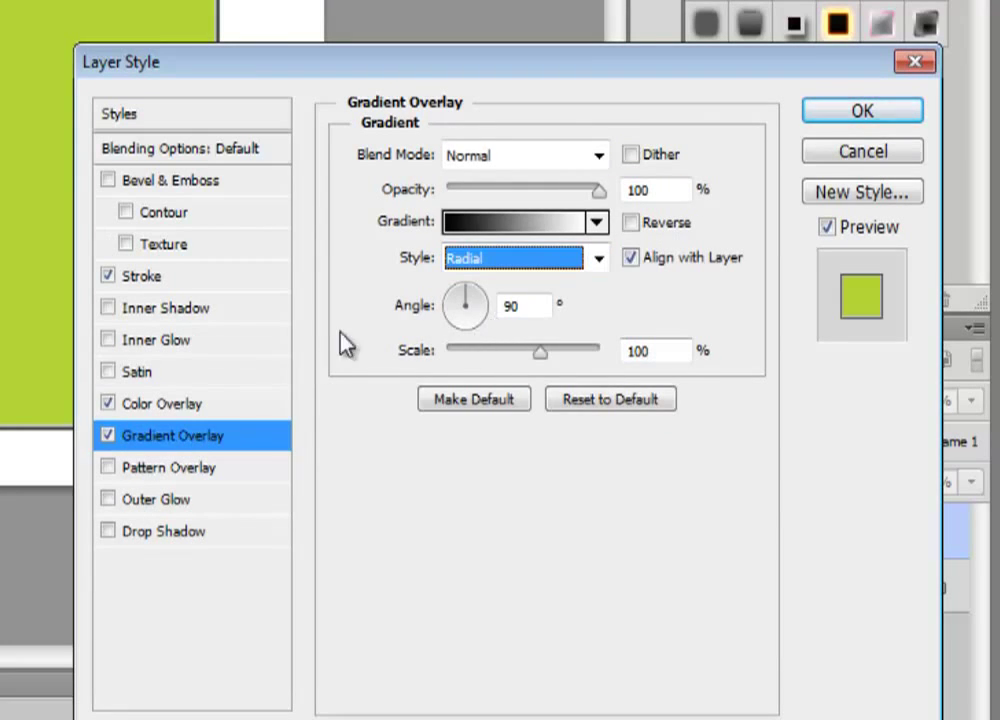
{"action": "left_click", "coordinate": [185, 403]}
{"action": "left_click", "coordinate": [505, 156]}
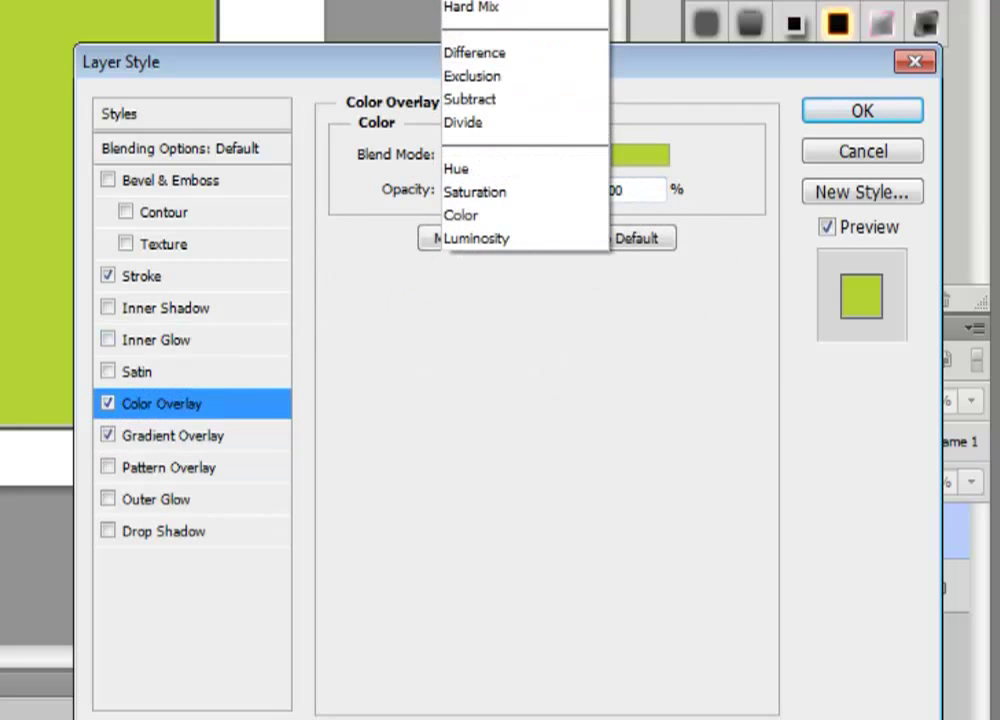
{"action": "left_click", "coordinate": [473, 5]}
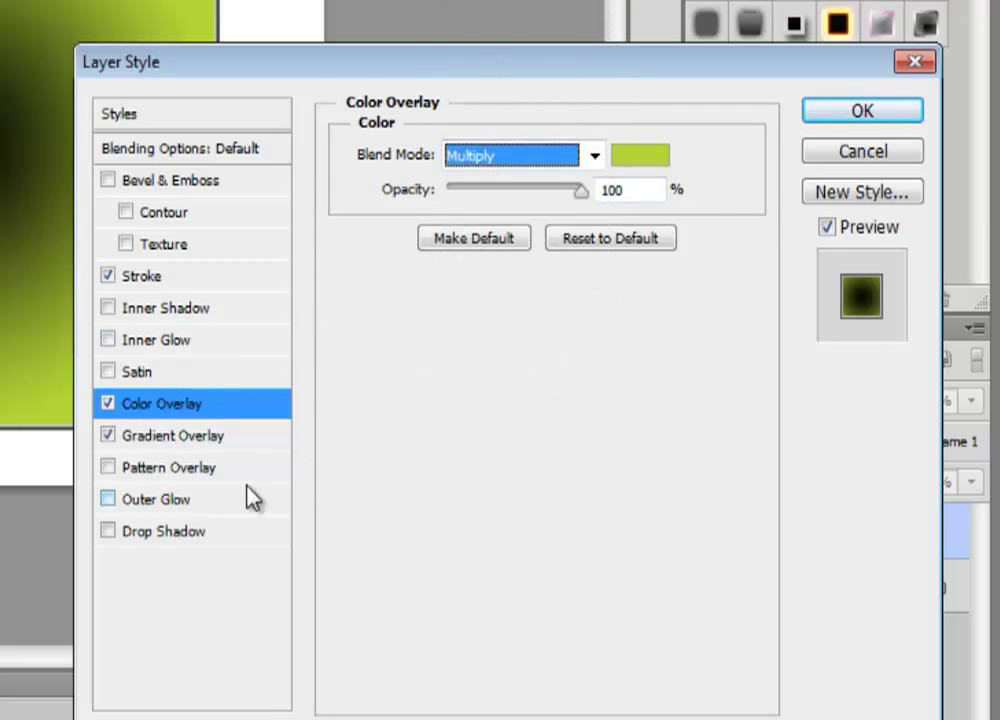
Reverse the radial gradient, scale it to 150% and angle it to -58°.
{"action": "left_click", "coordinate": [180, 383]}
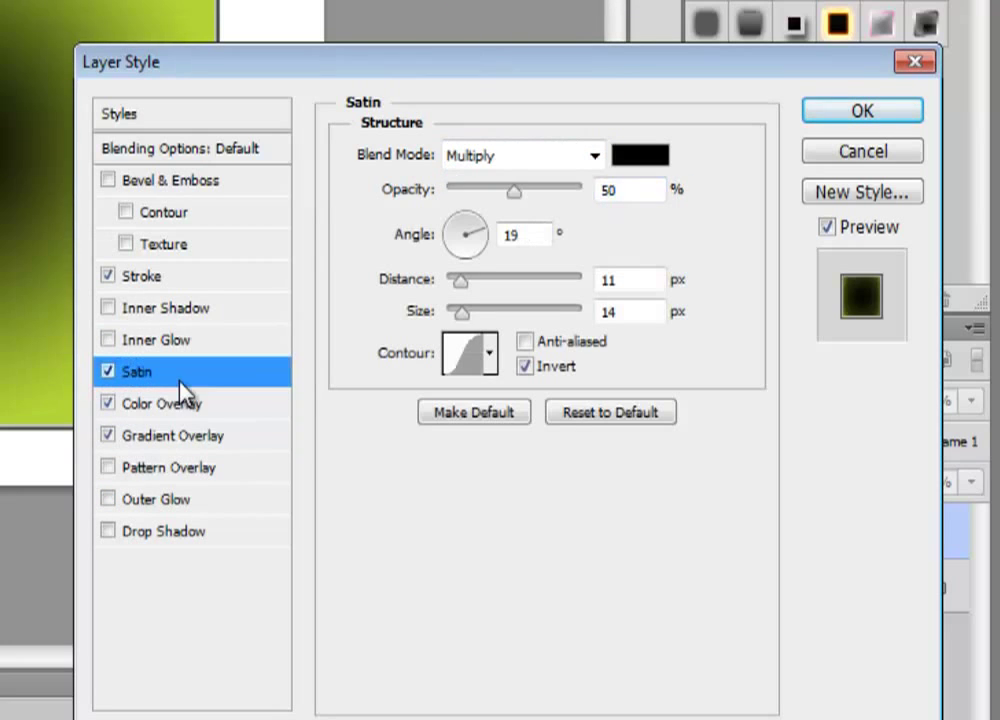
{"action": "left_click", "coordinate": [190, 436]}
{"action": "left_click", "coordinate": [108, 372]}
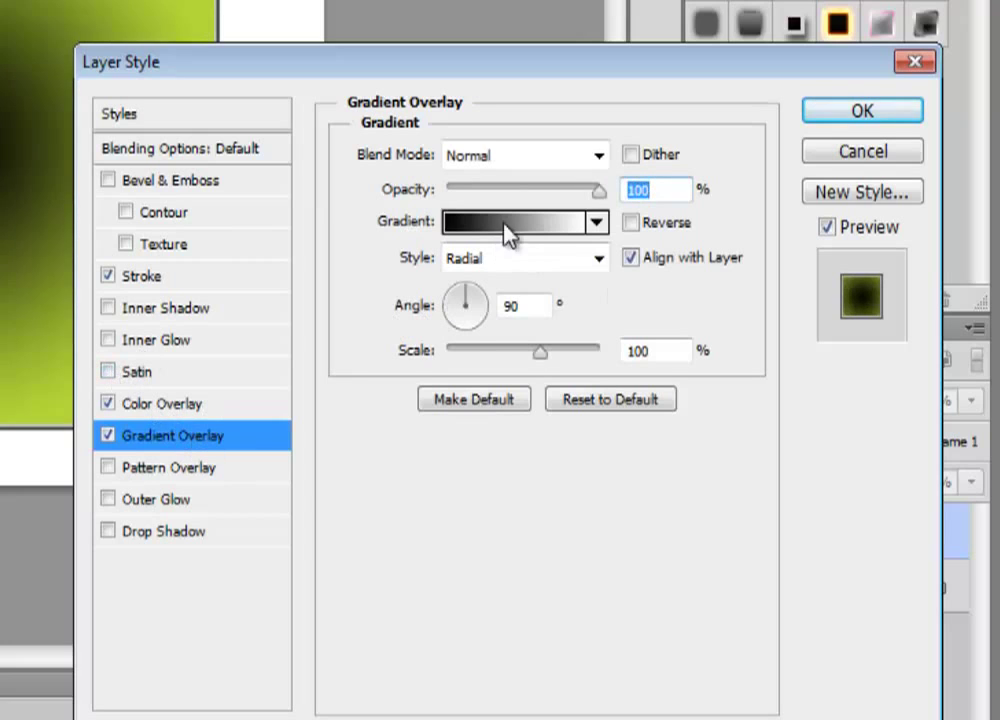
{"action": "left_click", "coordinate": [640, 225]}
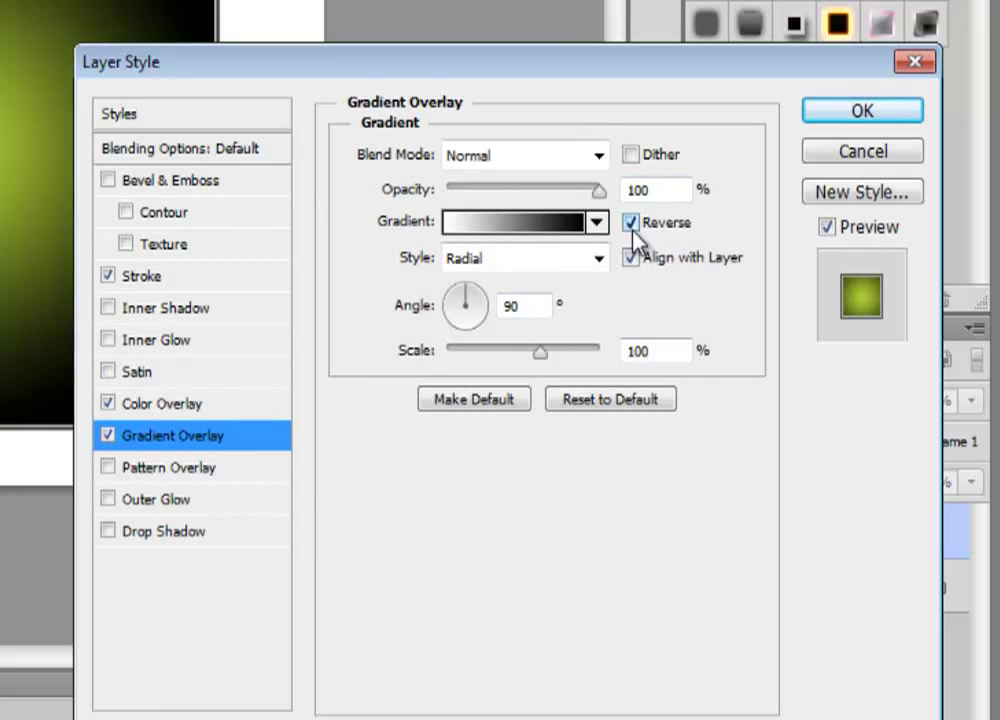
{"action": "left_click_drag", "start_coordinate": [537, 354], "coordinate": [630, 368]}
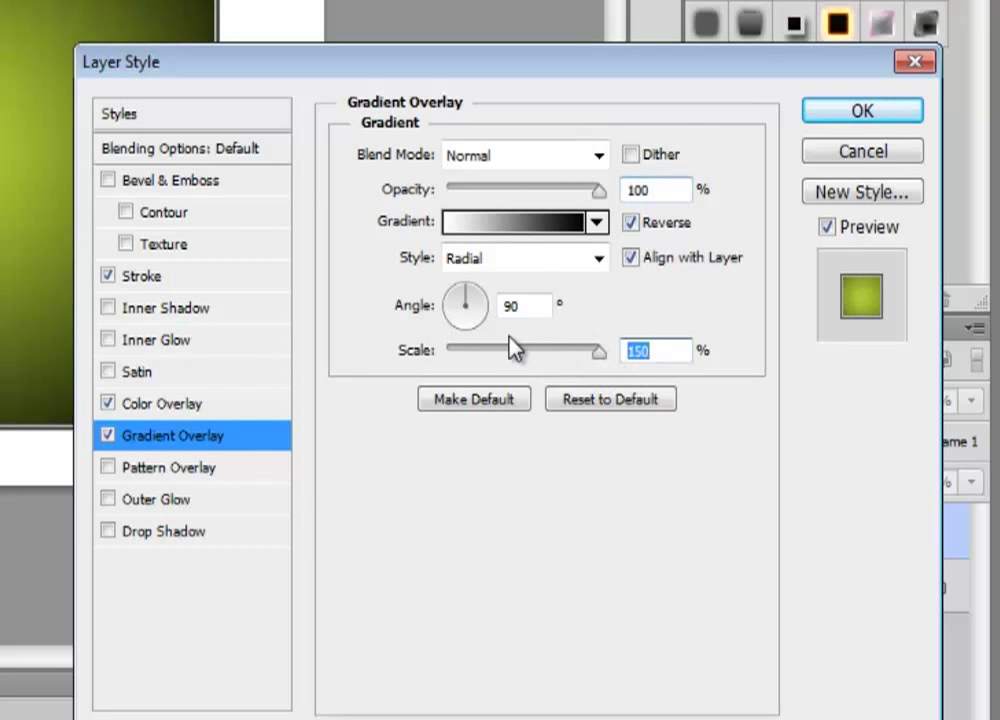
{"action": "left_click_drag", "start_coordinate": [476, 320], "coordinate": [484, 345]}
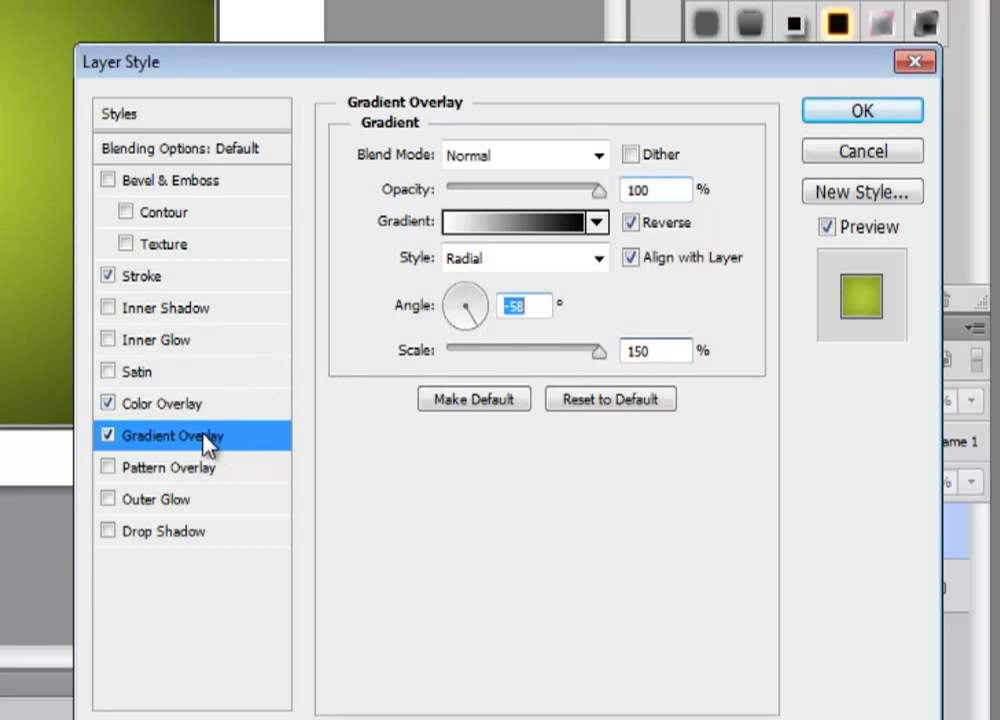
Switch the lime Color Overlay to Overlay blending at about 69% opacity.
{"action": "left_click", "coordinate": [195, 404]}
{"action": "left_click", "coordinate": [545, 160]}
{"action": "scroll", "coordinate": [547, 167], "scroll_direction": "down", "scroll_amount": 5}
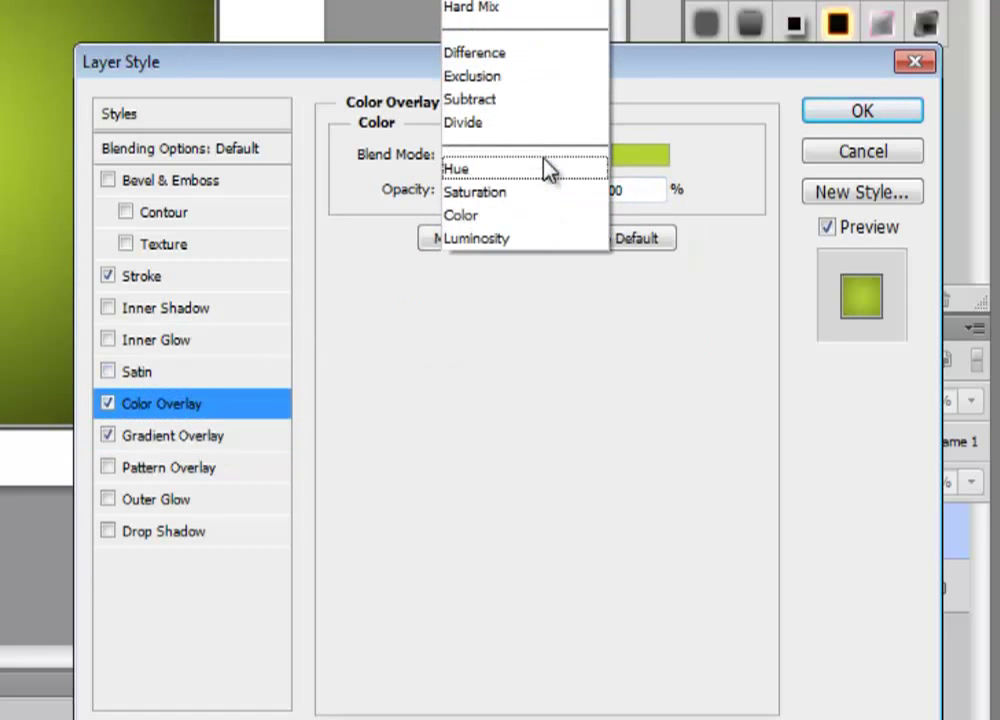
{"action": "scroll", "coordinate": [520, 150], "scroll_direction": "up", "scroll_amount": 5}
{"action": "left_click", "coordinate": [480, 160]}
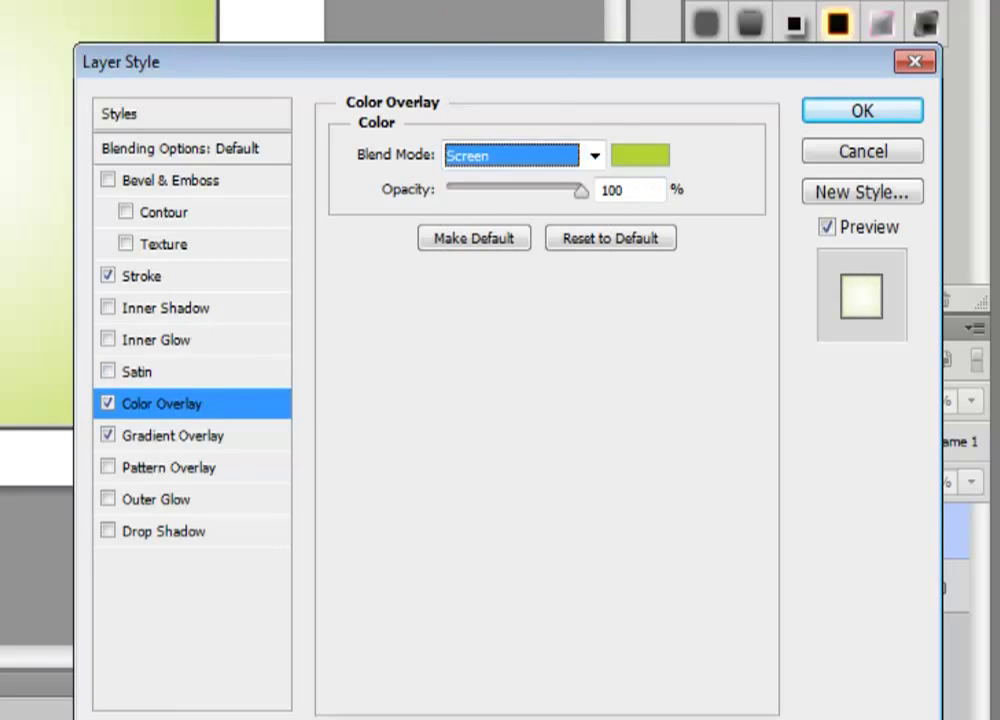
{"action": "left_click", "coordinate": [510, 155]}
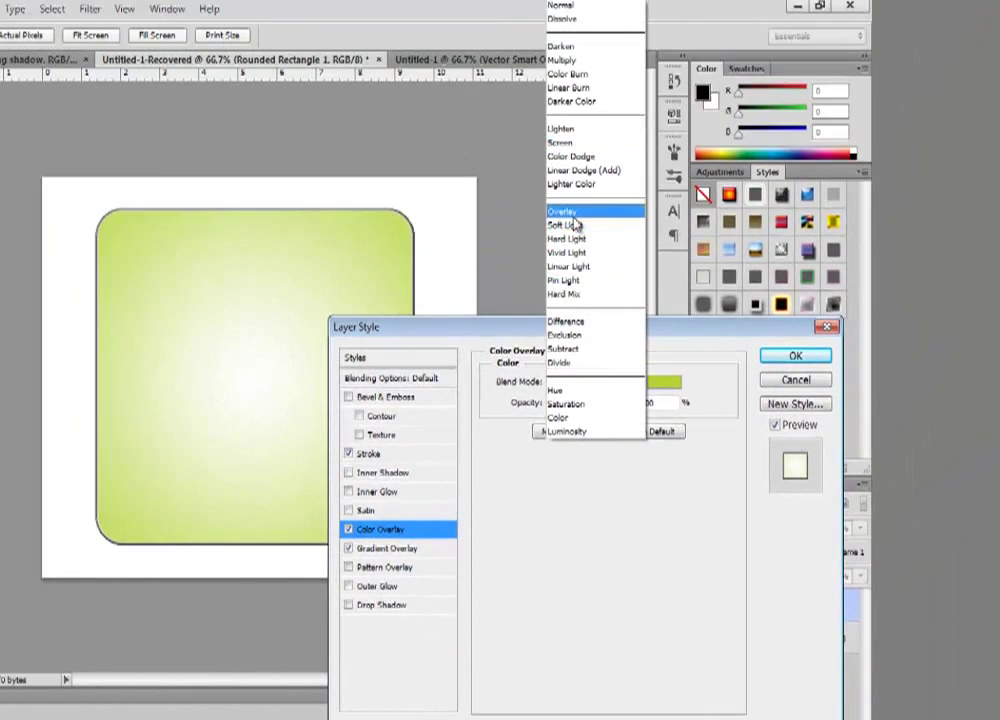
{"action": "left_click", "coordinate": [576, 212]}
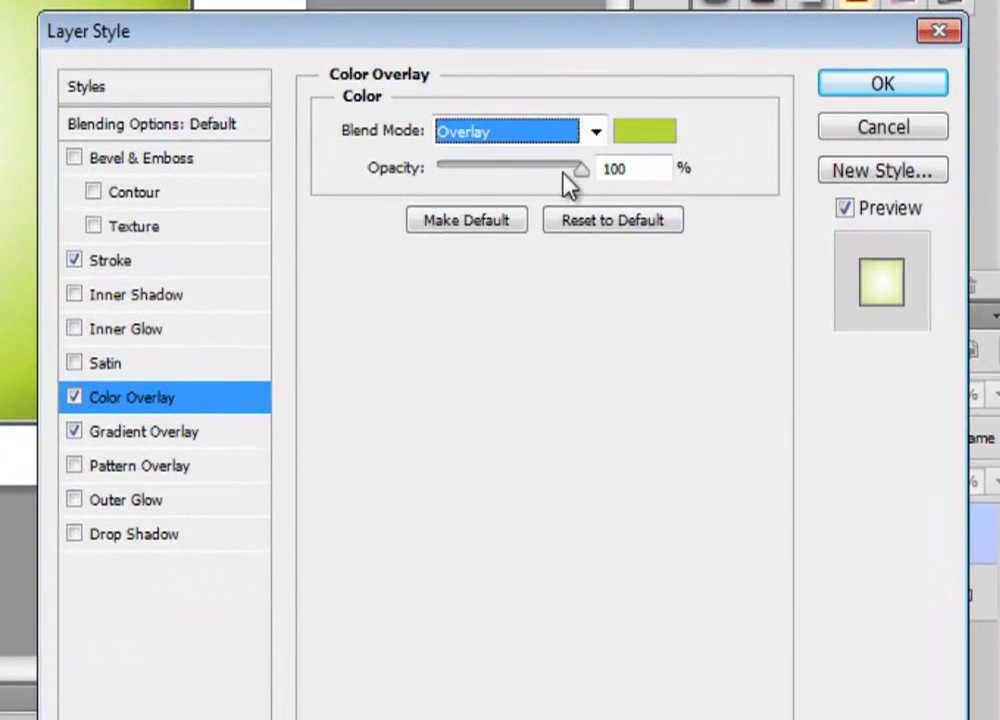
{"action": "mouse_move", "coordinate": [578, 167]}
{"action": "left_mouse_down"}
{"action": "mouse_move", "coordinate": [521, 174]}
{"action": "mouse_move", "coordinate": [537, 171]}
{"action": "left_mouse_up"}
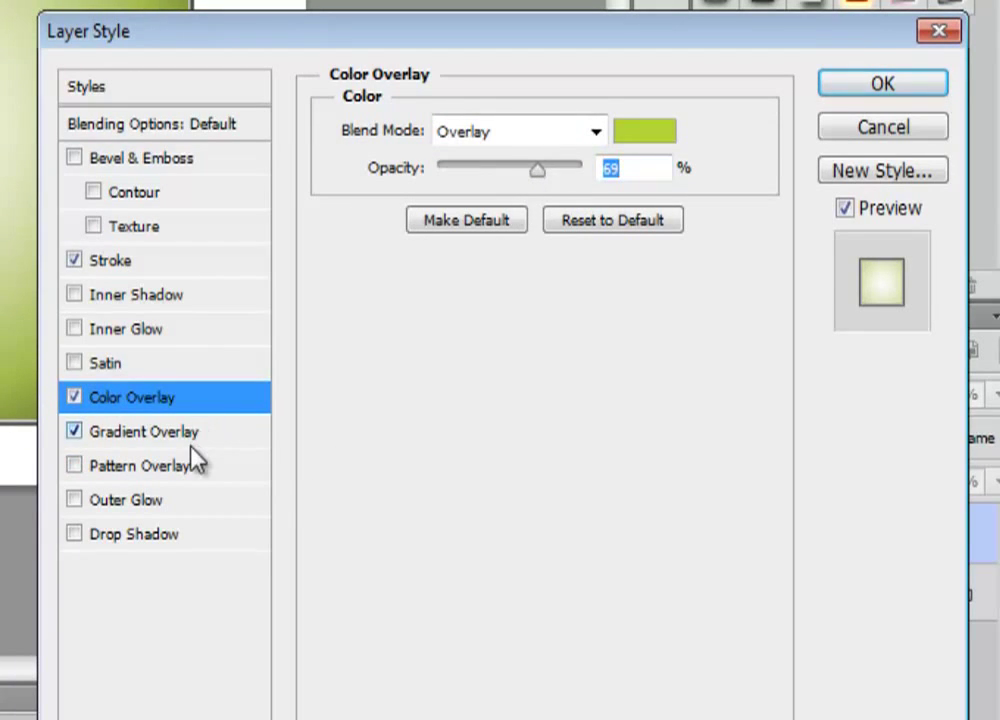
Add a black Inner Shadow: 260 px distance, 87° angle, 13 px size, 0% choke.
{"action": "left_click", "coordinate": [107, 298]}
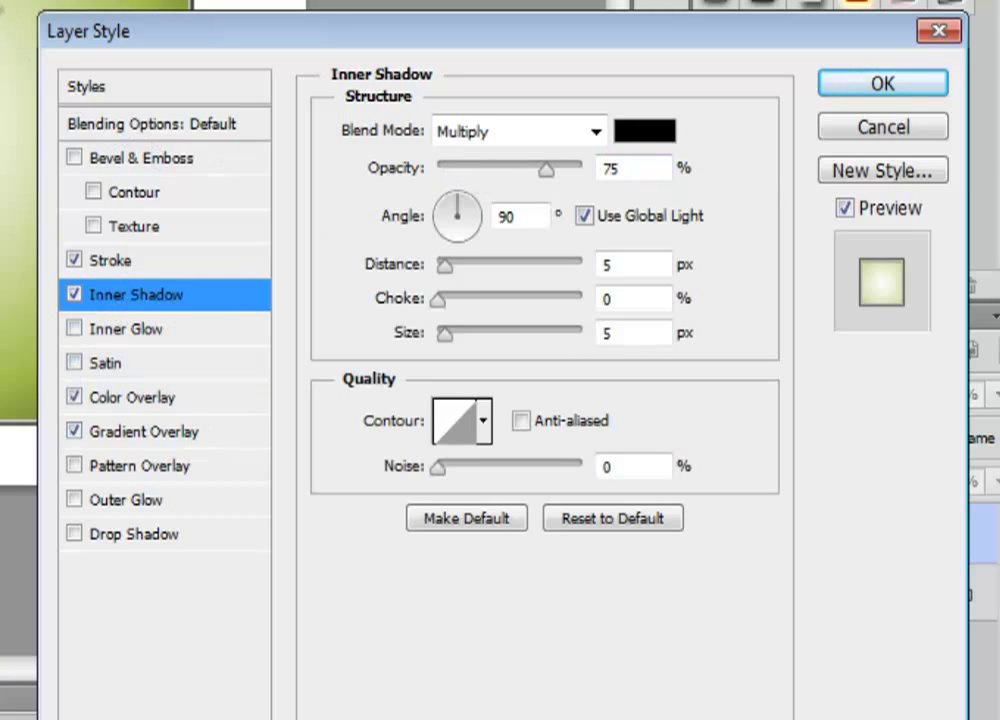
{"action": "left_click_drag", "start_coordinate": [2, 10], "coordinate": [2, 222]}
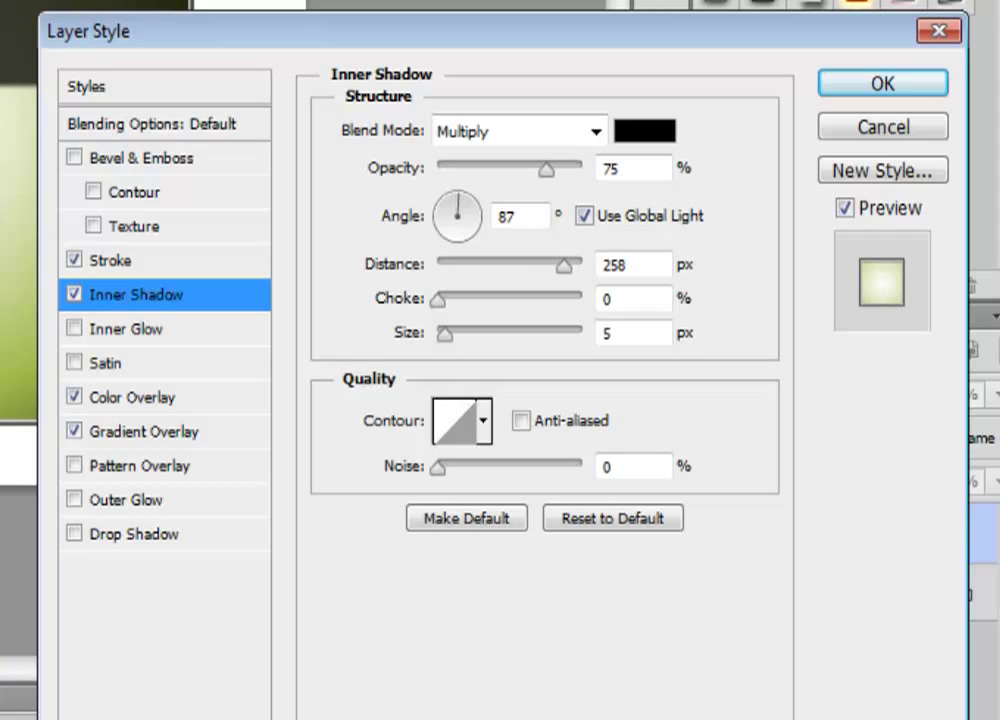
{"action": "left_click_drag", "start_coordinate": [561, 266], "coordinate": [570, 267]}
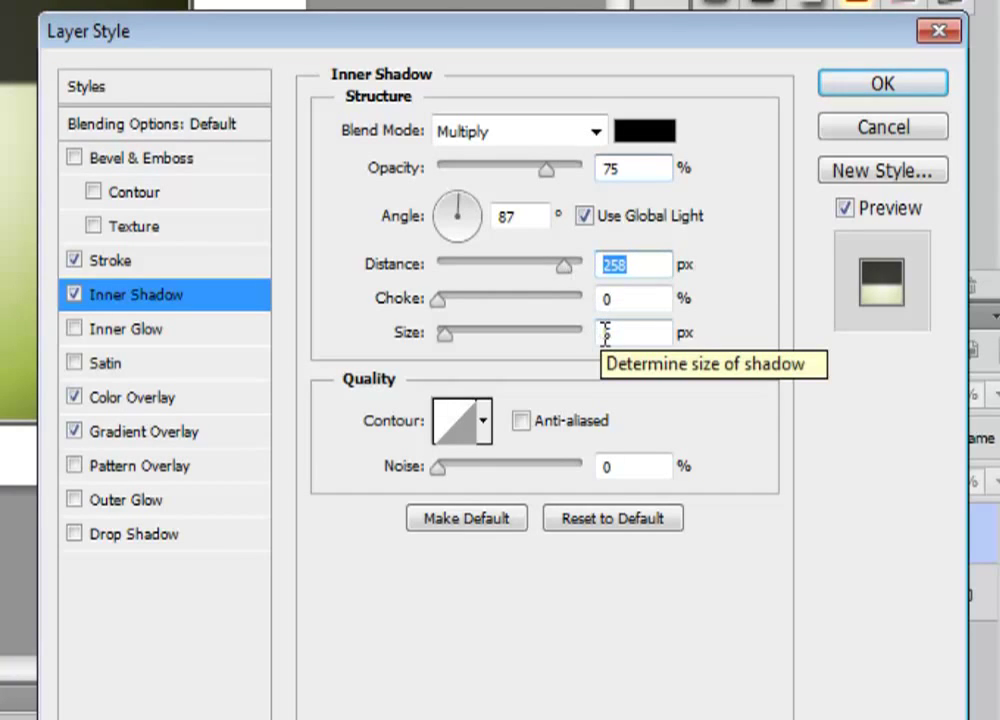
{"action": "type", "text": "260"}
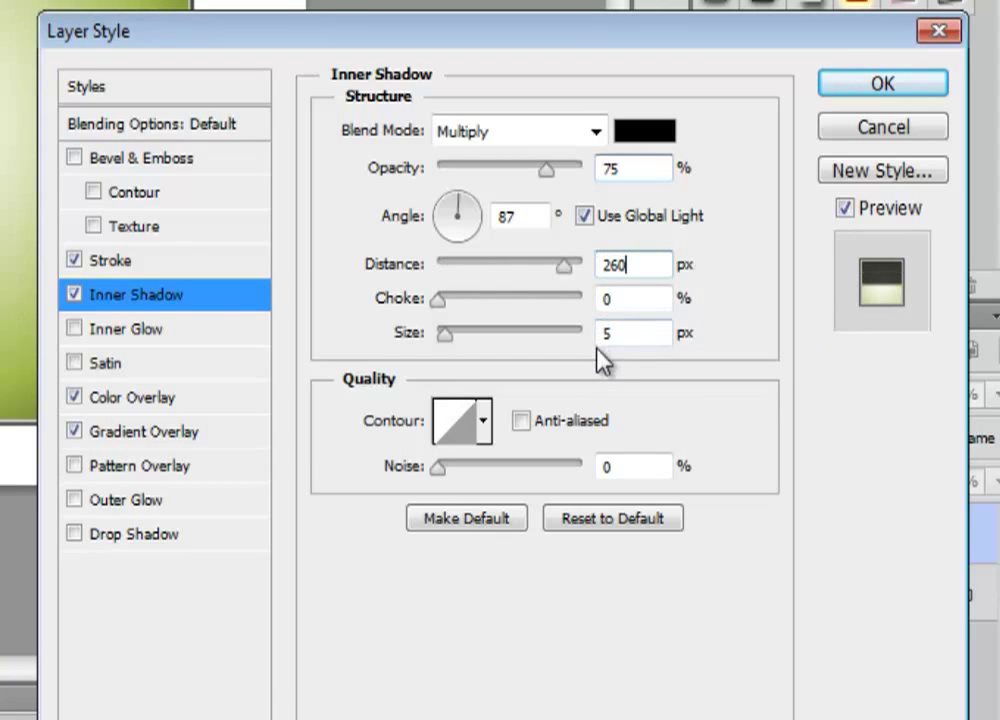
{"action": "left_click", "coordinate": [654, 297]}
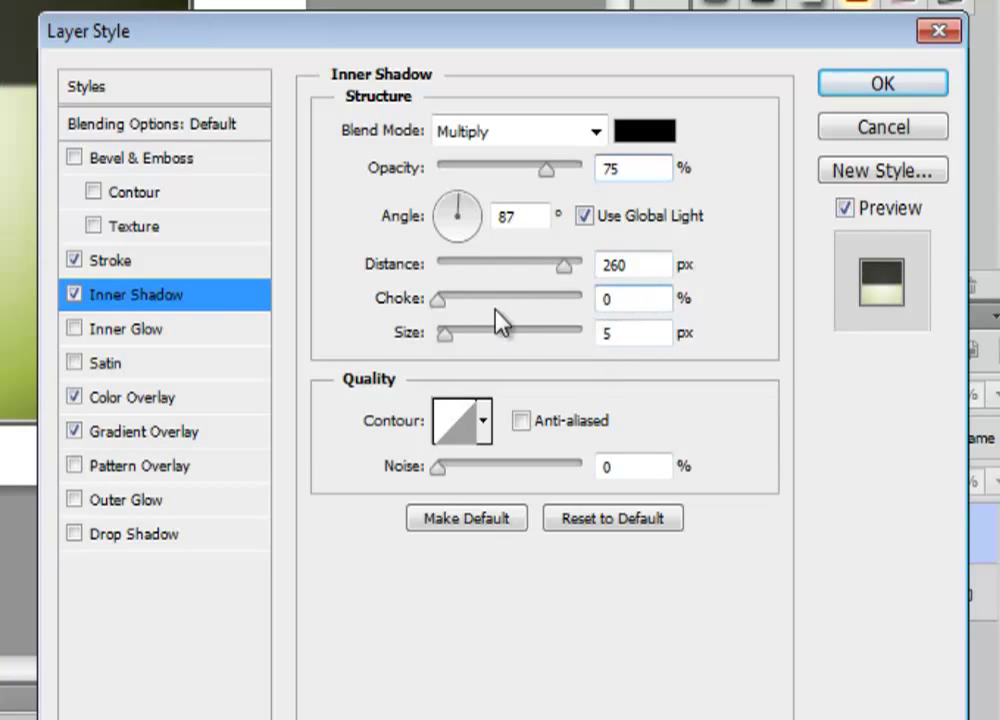
{"action": "left_click_drag", "start_coordinate": [455, 312], "coordinate": [607, 310]}
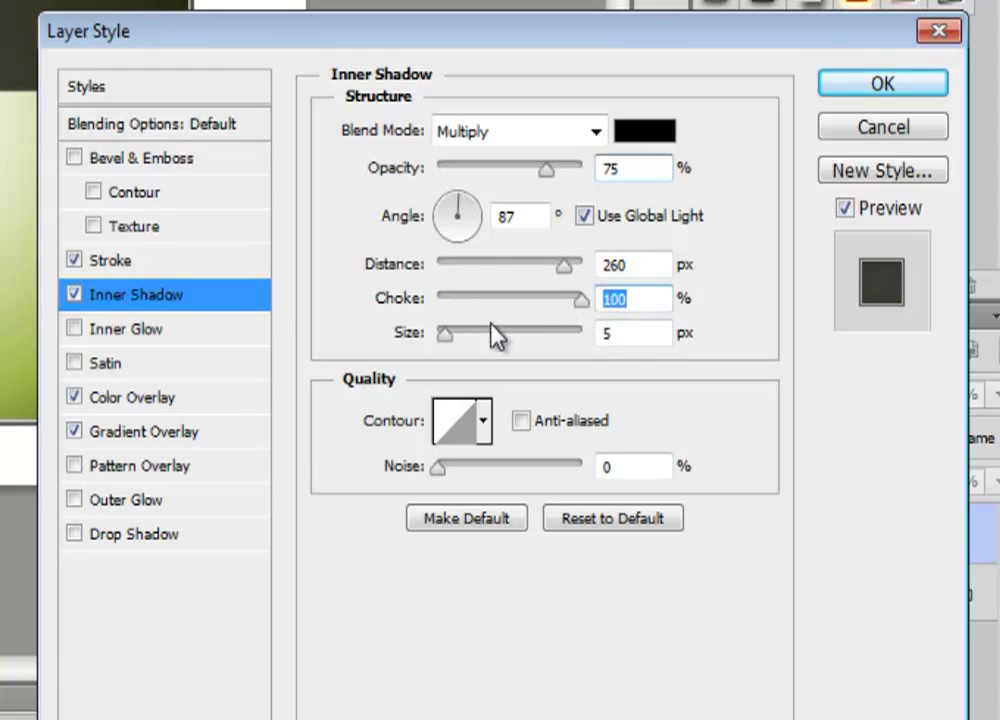
{"action": "mouse_move", "coordinate": [443, 333]}
{"action": "left_mouse_down"}
{"action": "mouse_move", "coordinate": [477, 333]}
{"action": "mouse_move", "coordinate": [440, 339]}
{"action": "left_mouse_up"}
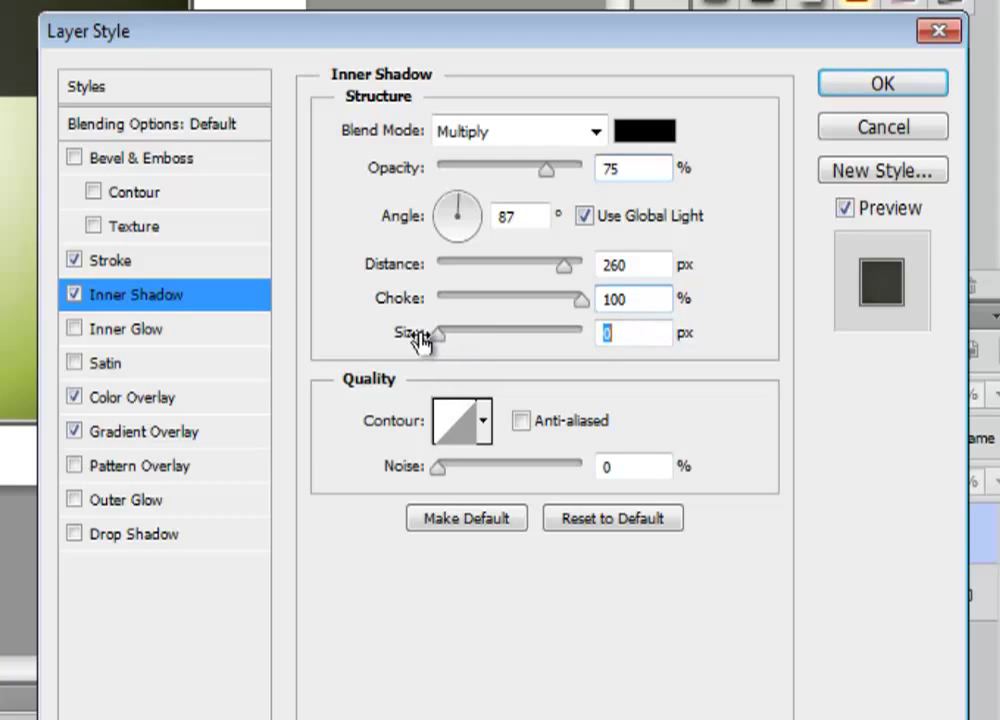
{"action": "mouse_move", "coordinate": [515, 297]}
{"action": "left_mouse_down"}
{"action": "mouse_move", "coordinate": [439, 300]}
{"action": "mouse_move", "coordinate": [460, 300]}
{"action": "mouse_move", "coordinate": [449, 338]}
{"action": "mouse_move", "coordinate": [450, 299]}
{"action": "mouse_move", "coordinate": [439, 300]}
{"action": "mouse_move", "coordinate": [446, 336]}
{"action": "mouse_move", "coordinate": [454, 334]}
{"action": "left_mouse_up"}
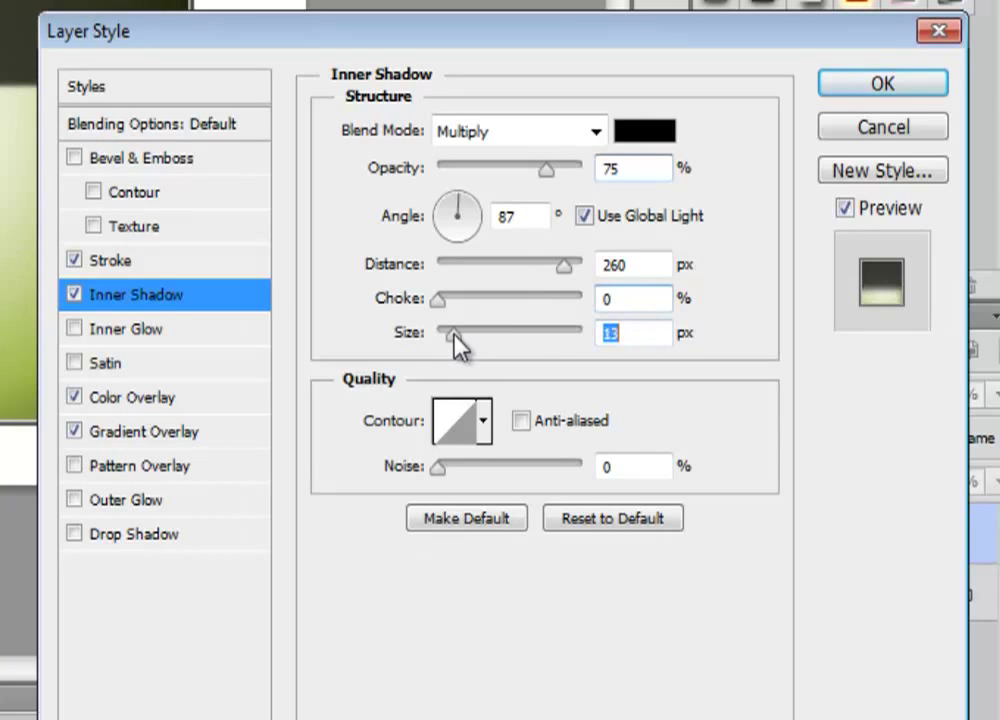
Make the Inner Shadow white, Normal, 30% opacity, 0 px size, and enable Inner Glow.
{"action": "left_click", "coordinate": [630, 135]}
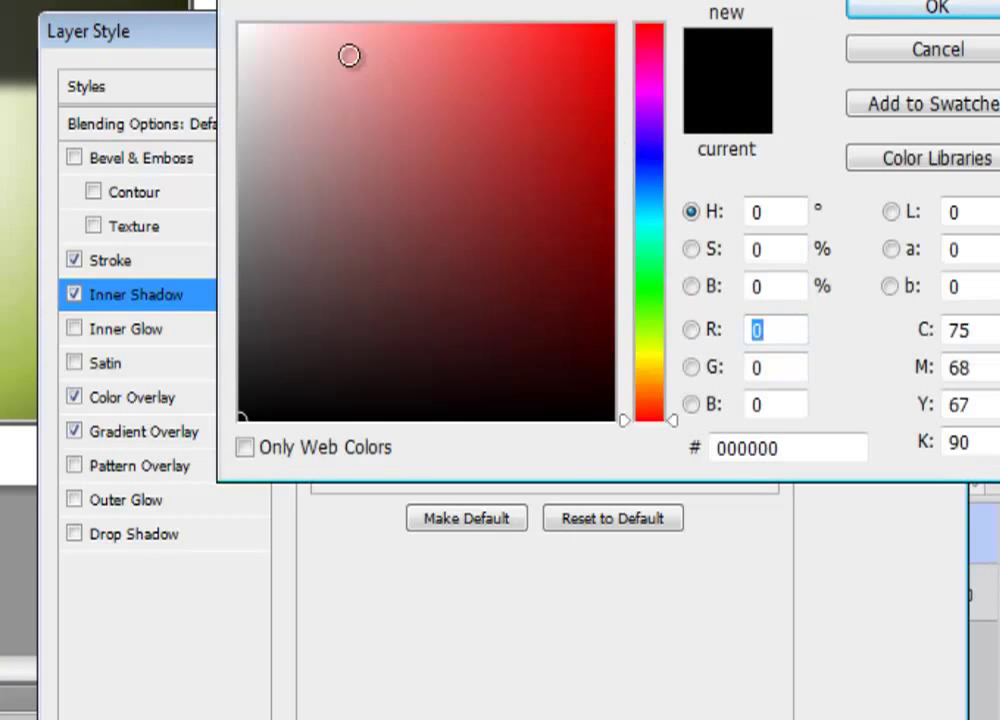
{"action": "left_click", "coordinate": [239, 30]}
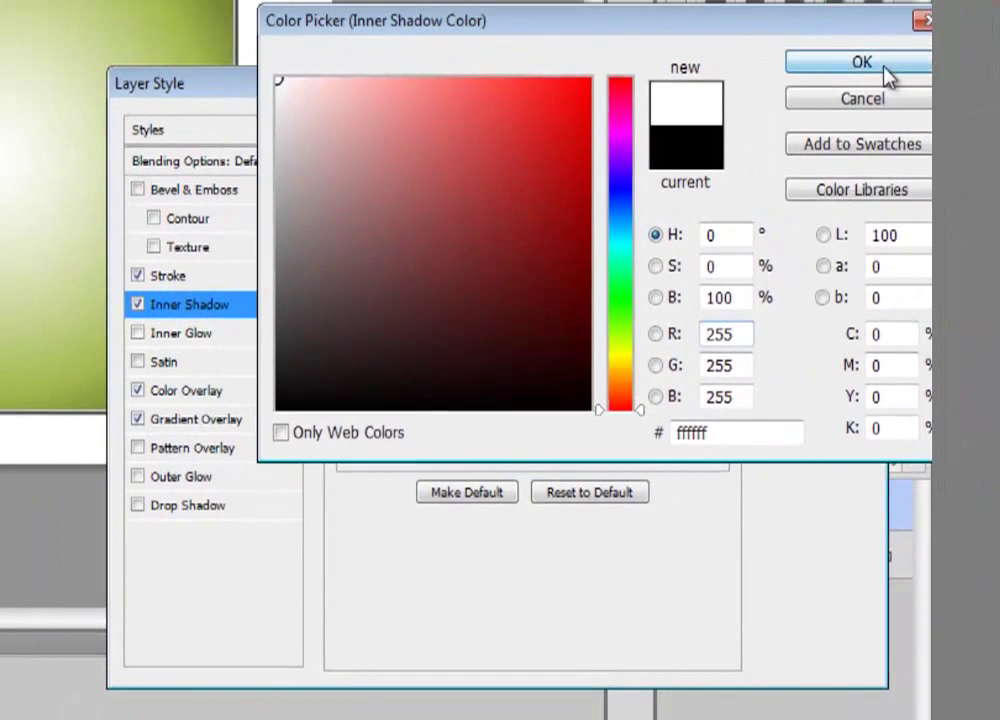
{"action": "left_click", "coordinate": [884, 72]}
{"action": "left_click", "coordinate": [525, 167]}
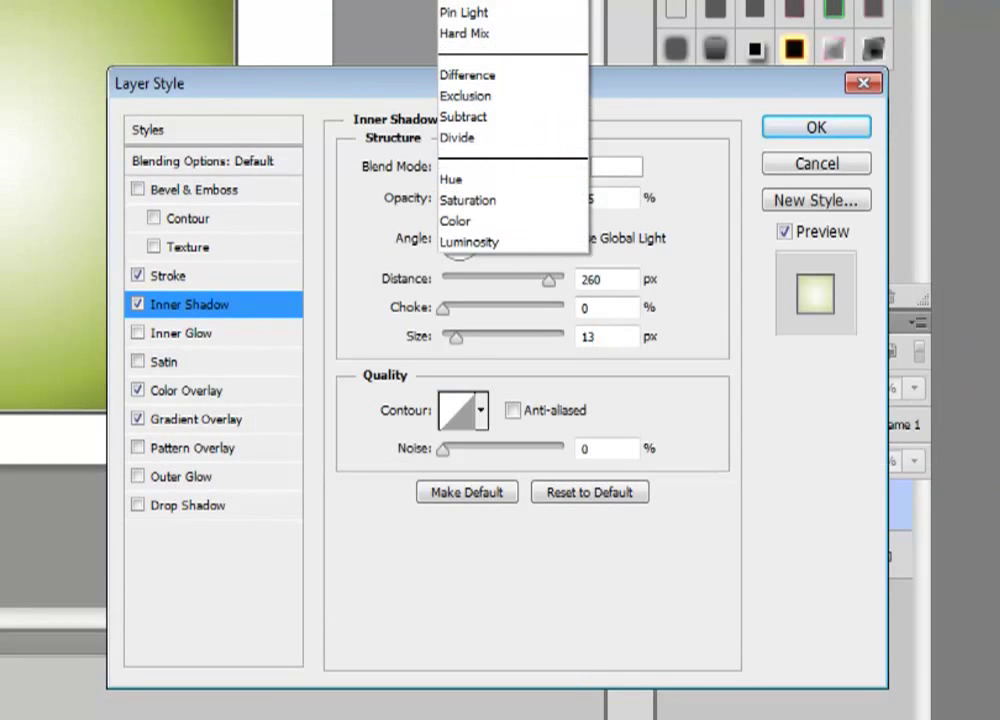
{"action": "left_click", "coordinate": [475, 5]}
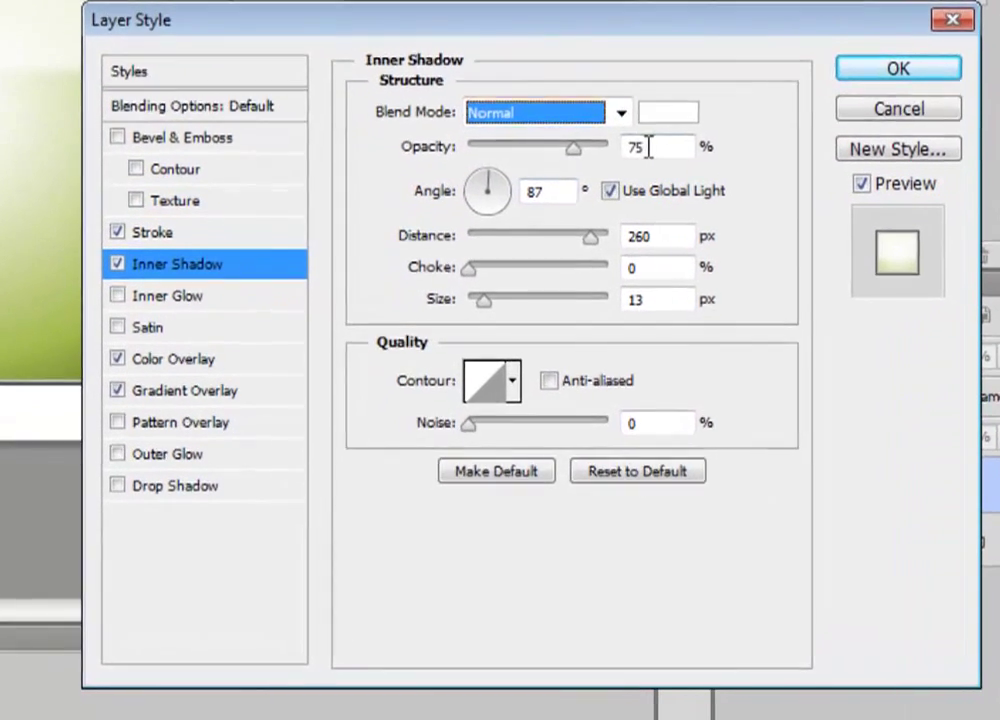
{"action": "double_click", "coordinate": [648, 147]}
{"action": "type", "text": "30"}
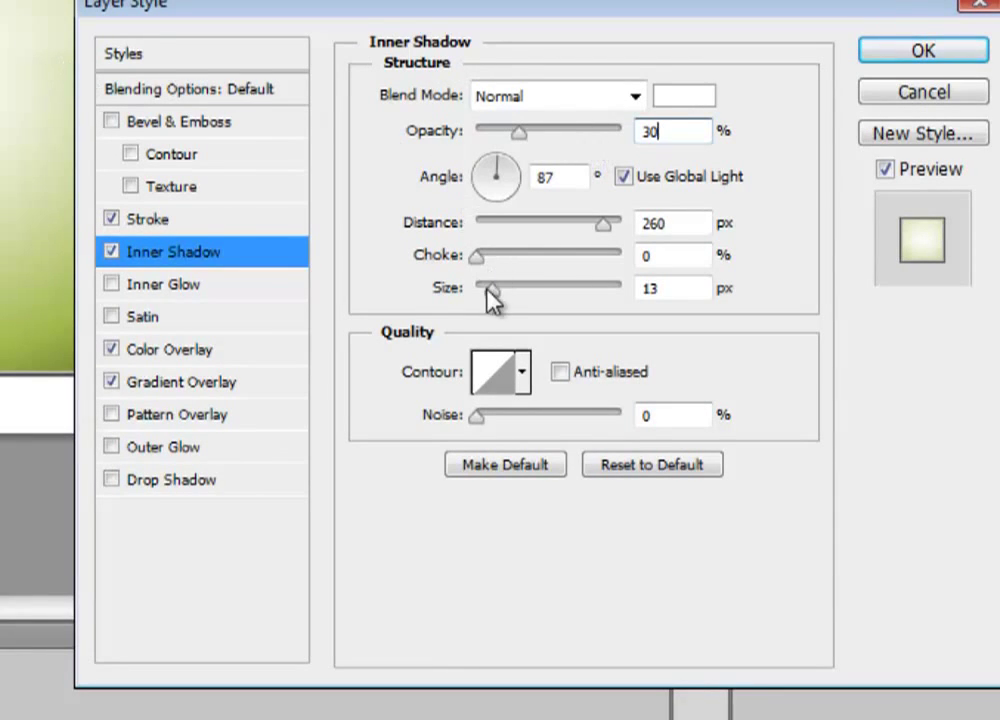
{"action": "left_click_drag", "start_coordinate": [488, 287], "coordinate": [410, 303]}
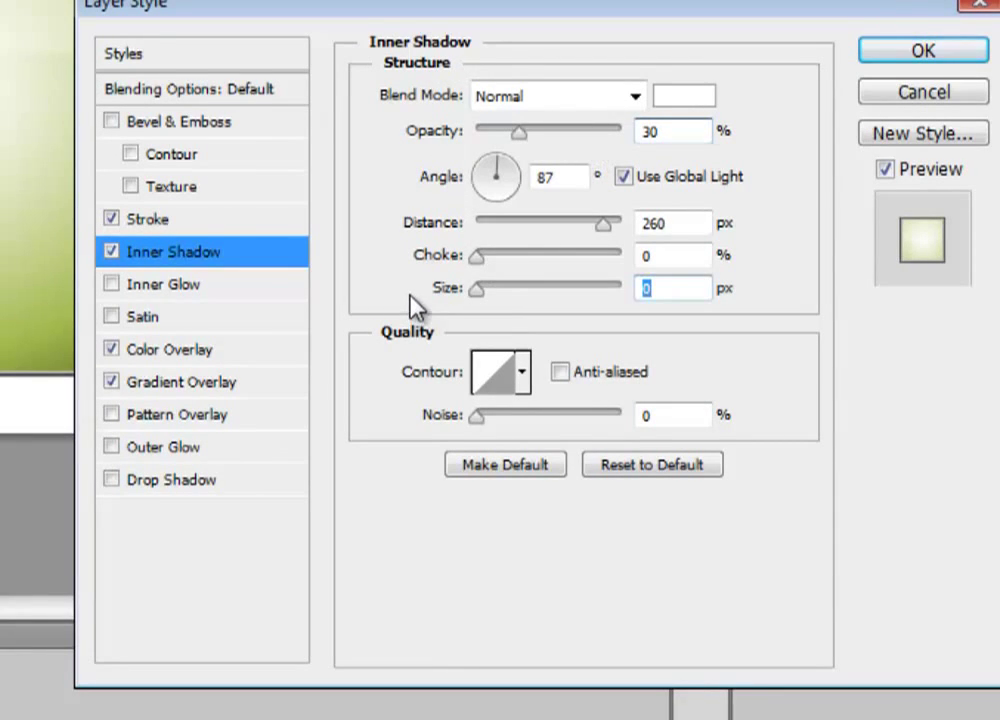
{"action": "left_click", "coordinate": [111, 285]}
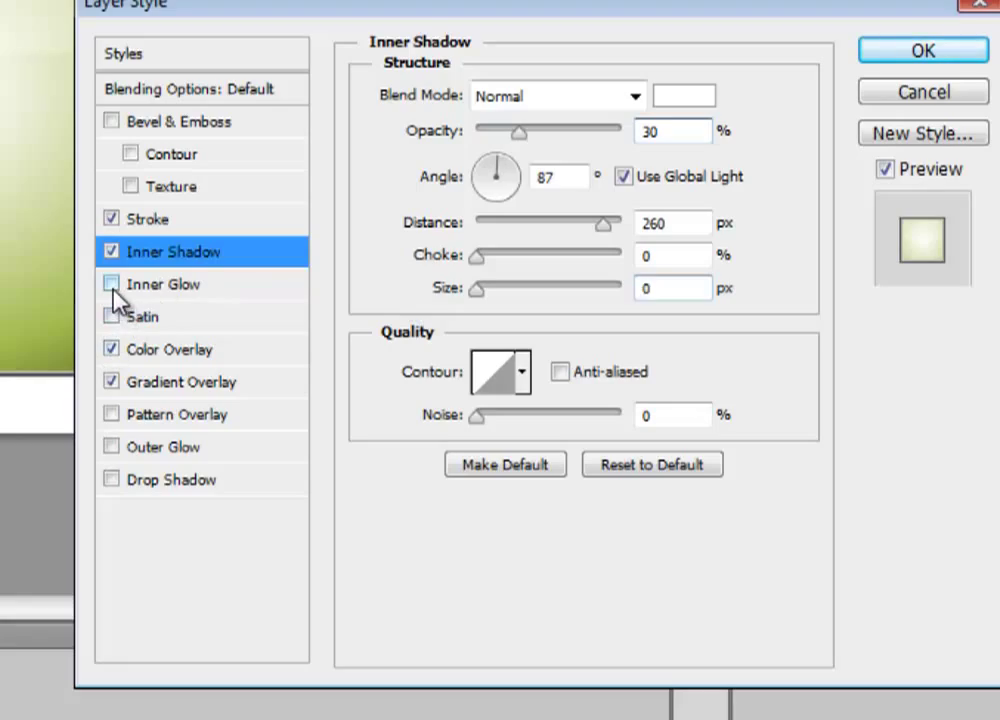
Set the Inner Glow to white Overlay, 59 px size, 17% choke, and apply the layer style.
{"action": "left_click", "coordinate": [165, 284]}
{"action": "left_click", "coordinate": [505, 294]}
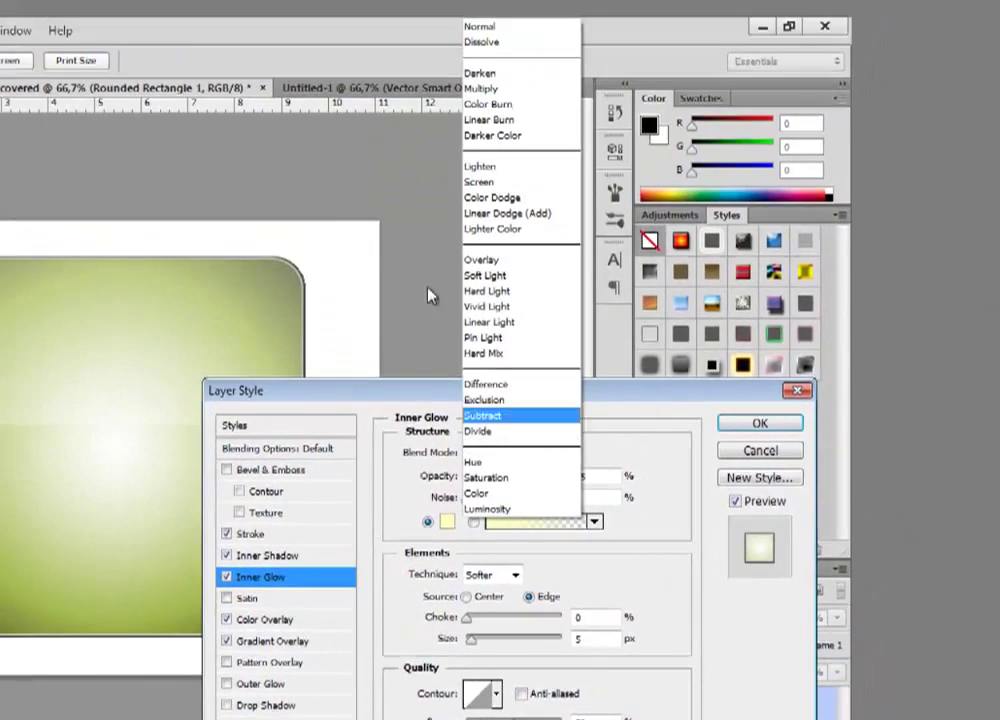
{"action": "left_click", "coordinate": [489, 30]}
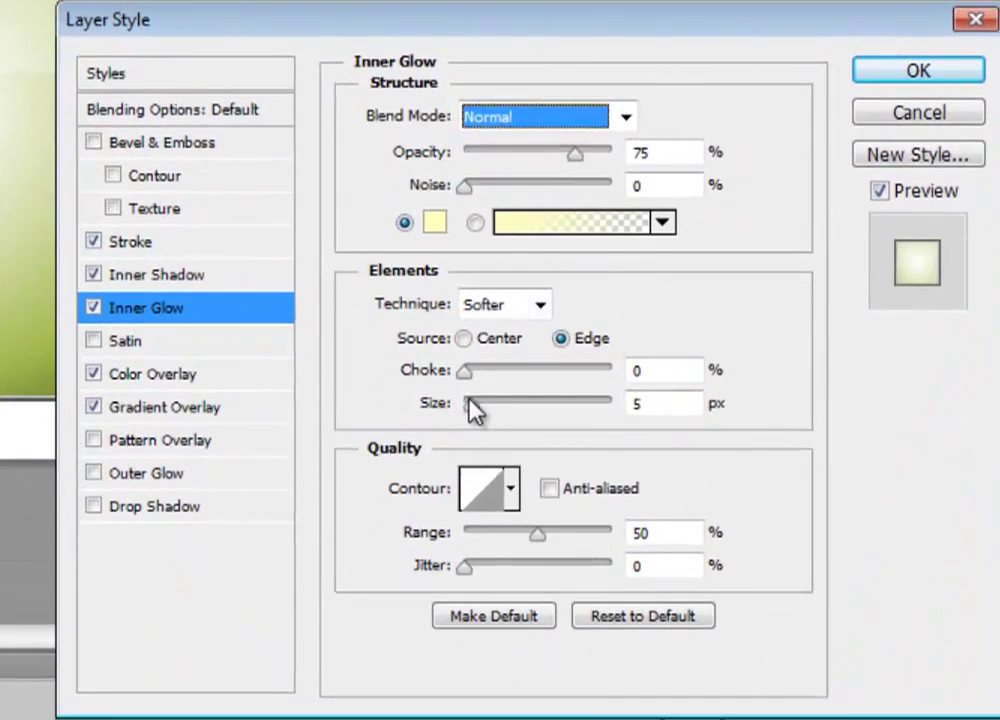
{"action": "left_click_drag", "start_coordinate": [475, 406], "coordinate": [508, 404]}
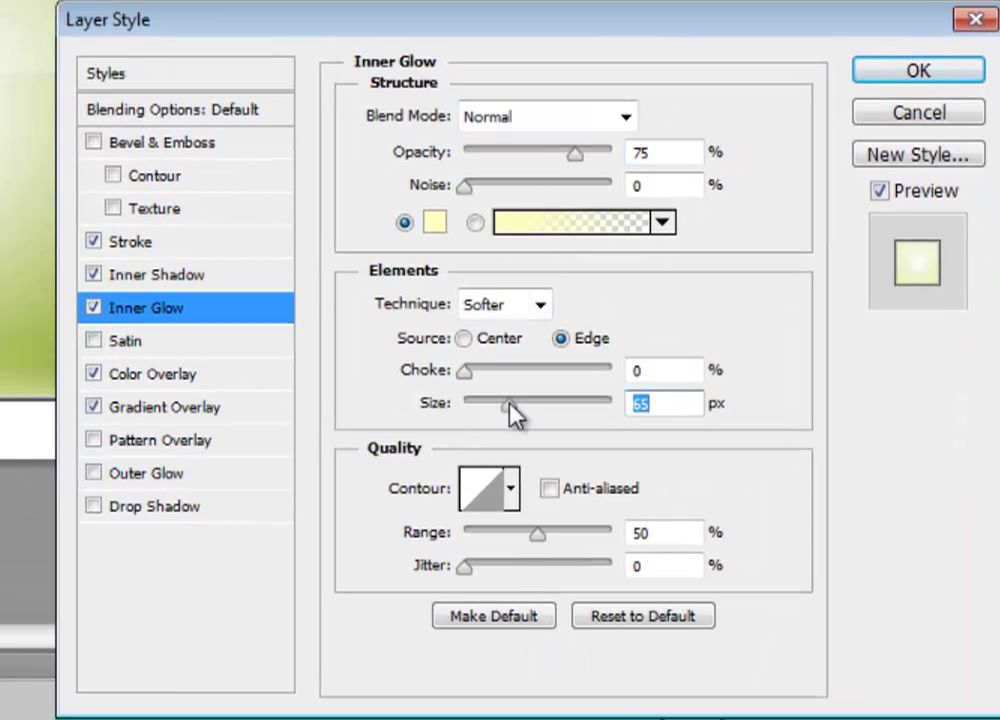
{"action": "left_click", "coordinate": [434, 221]}
{"action": "left_click", "coordinate": [264, 17]}
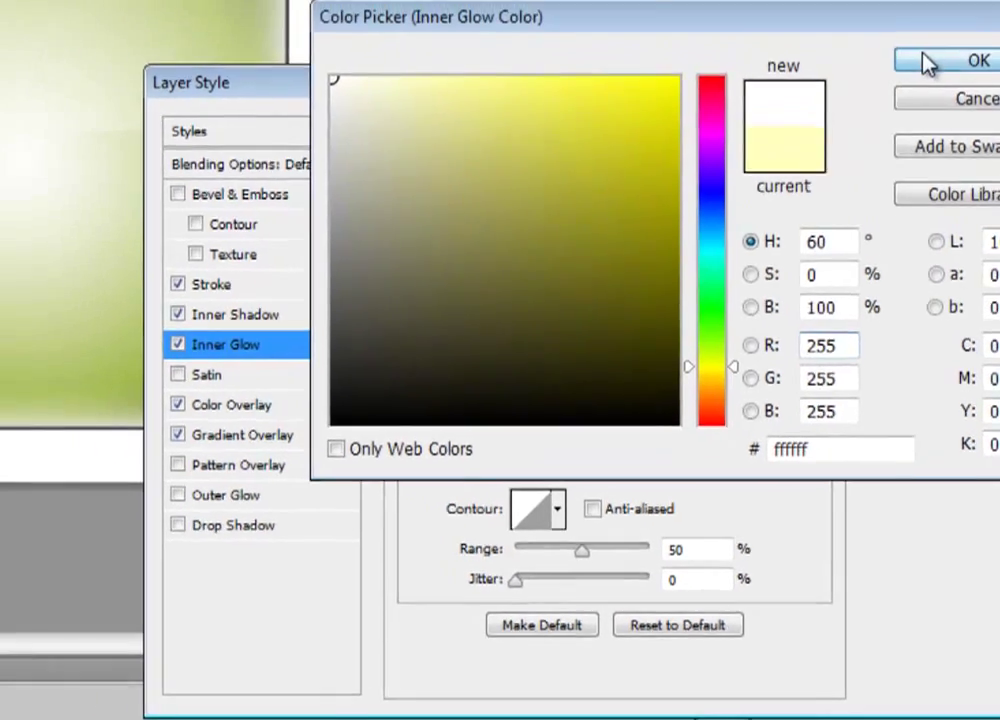
{"action": "left_click", "coordinate": [930, 60]}
{"action": "left_click", "coordinate": [772, 388]}
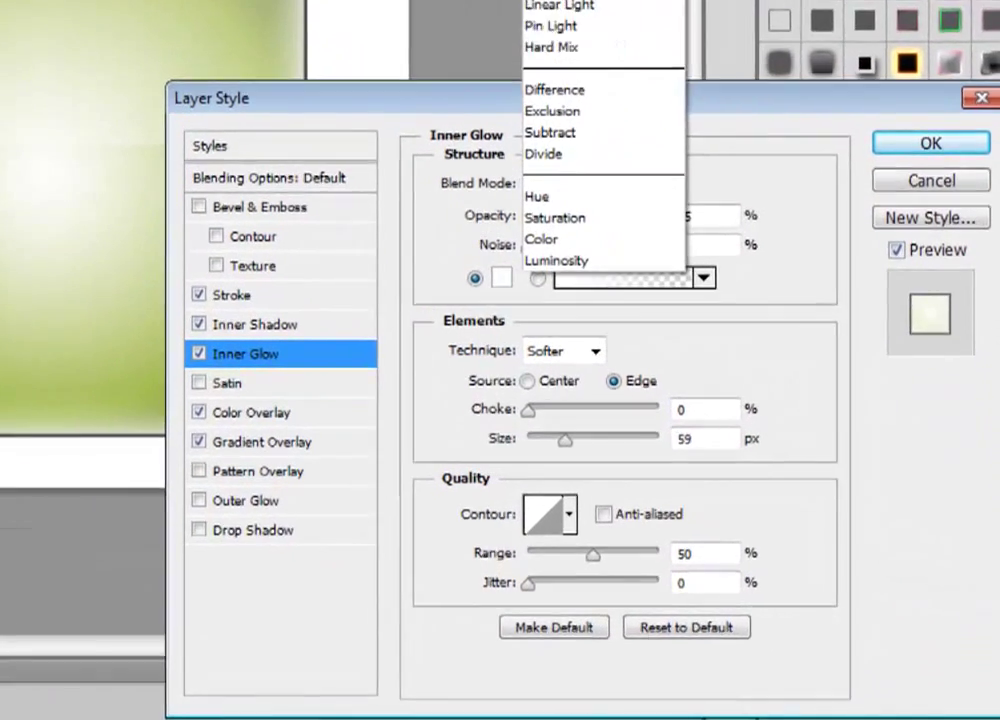
{"action": "key", "text": "Return"}
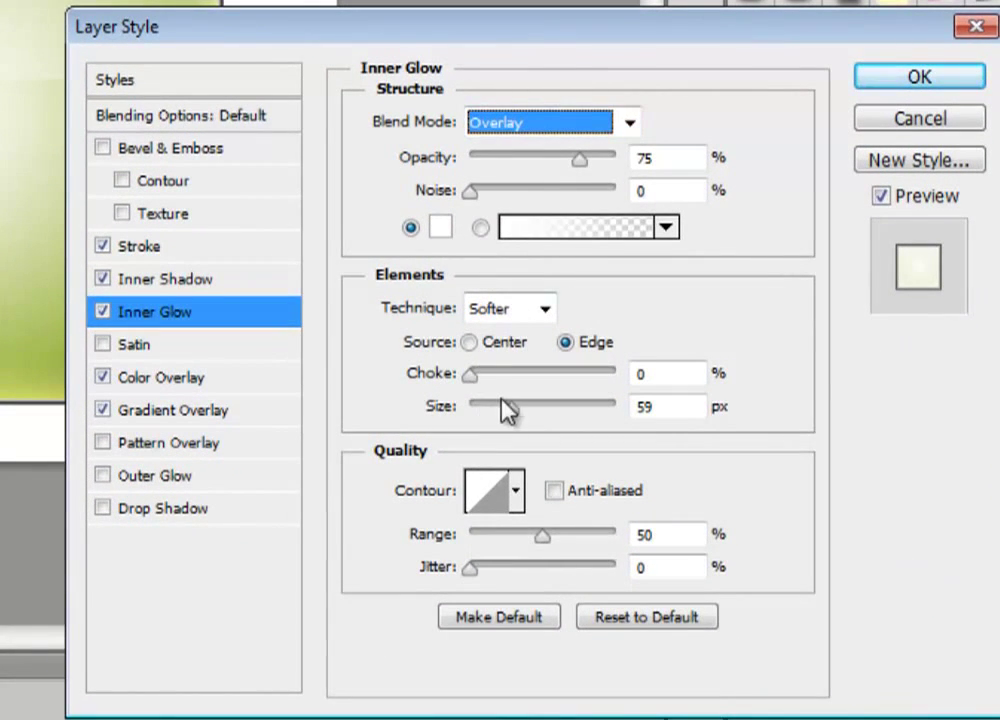
{"action": "left_click_drag", "start_coordinate": [502, 400], "coordinate": [495, 373]}
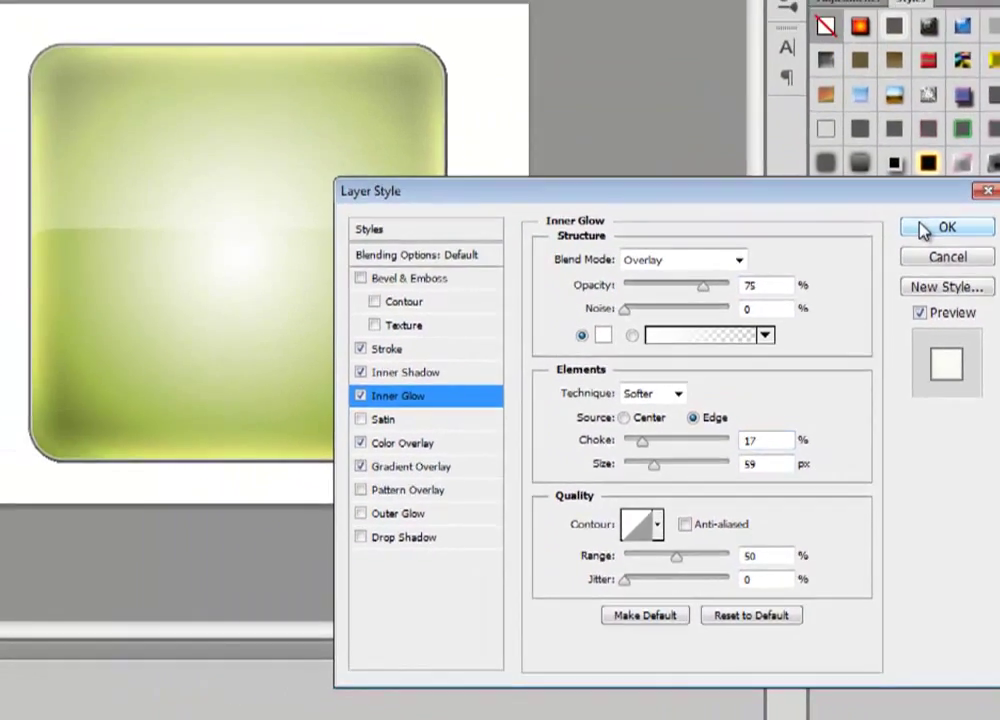
{"action": "left_click", "coordinate": [886, 82]}
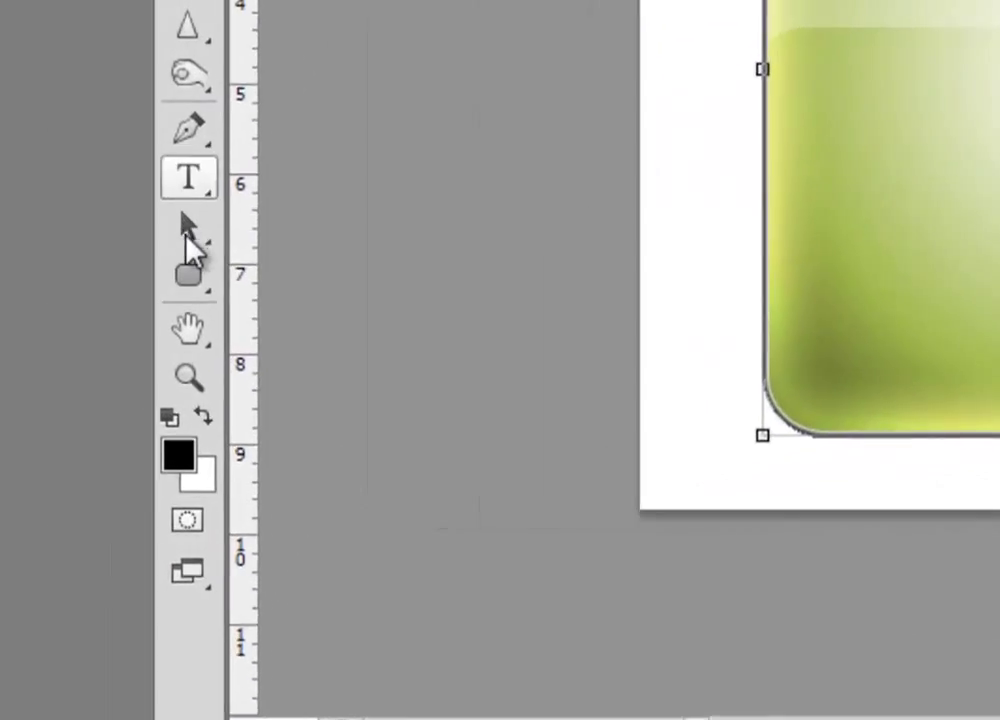
Give the shape's outline a reflected black-to-white gradient angled at 120°.
{"action": "left_click", "coordinate": [186, 237]}
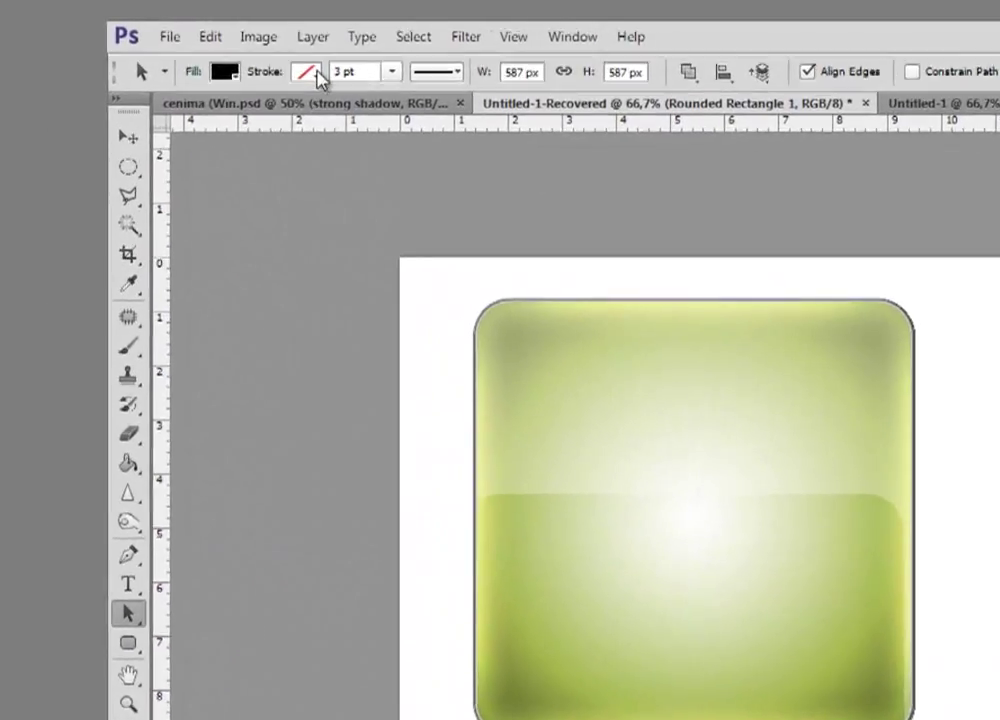
{"action": "left_click", "coordinate": [318, 78]}
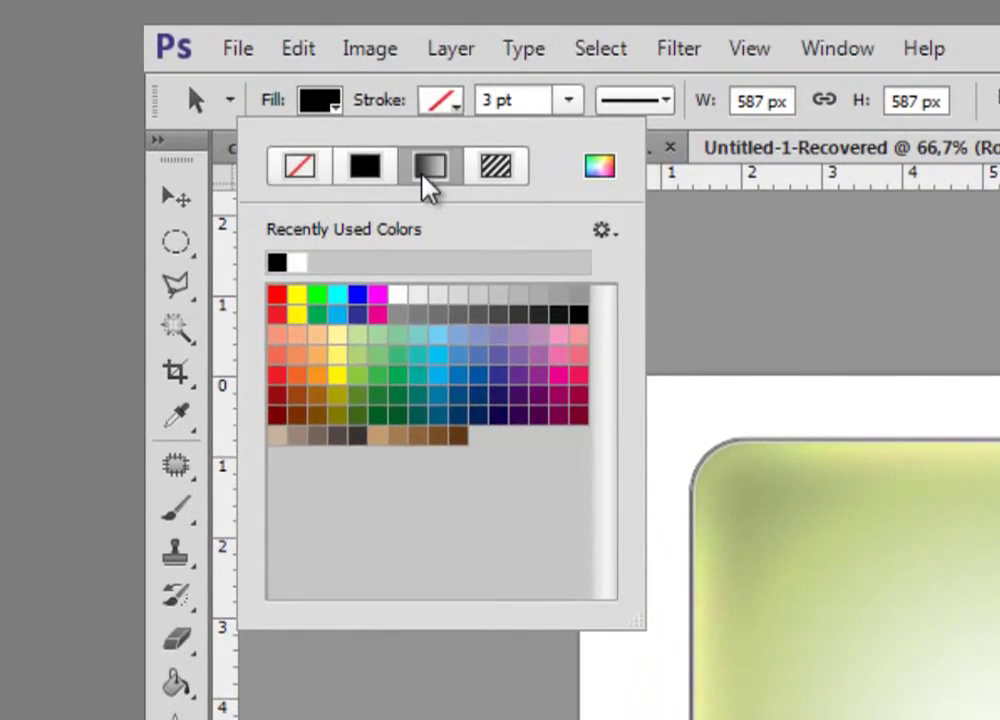
{"action": "left_click", "coordinate": [428, 168]}
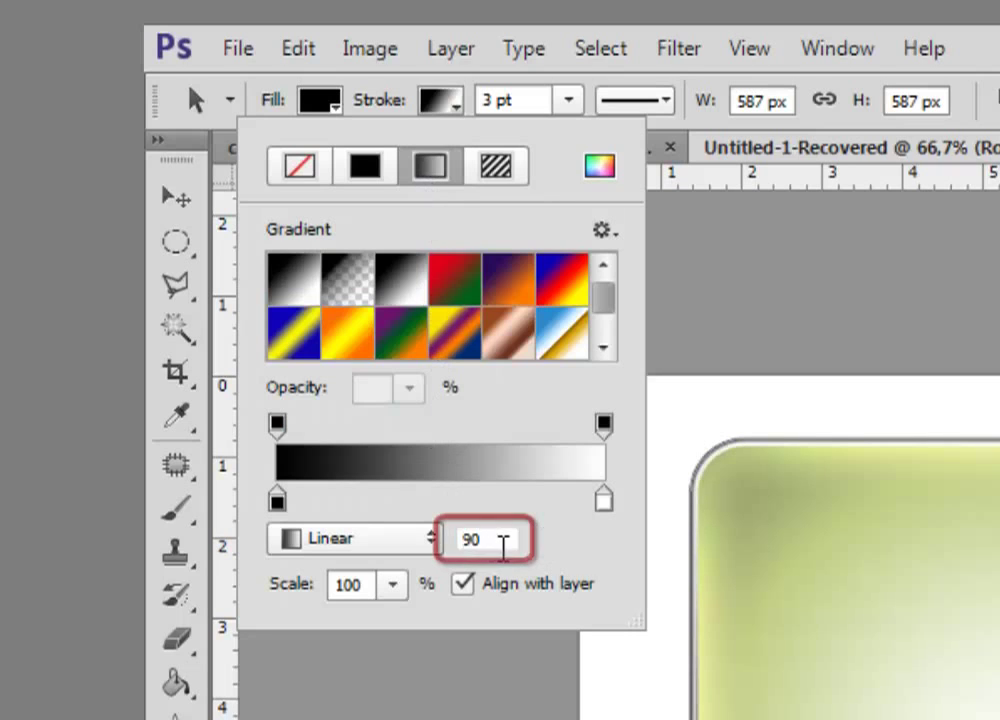
{"action": "left_click", "coordinate": [503, 543]}
{"action": "type", "text": "12"}
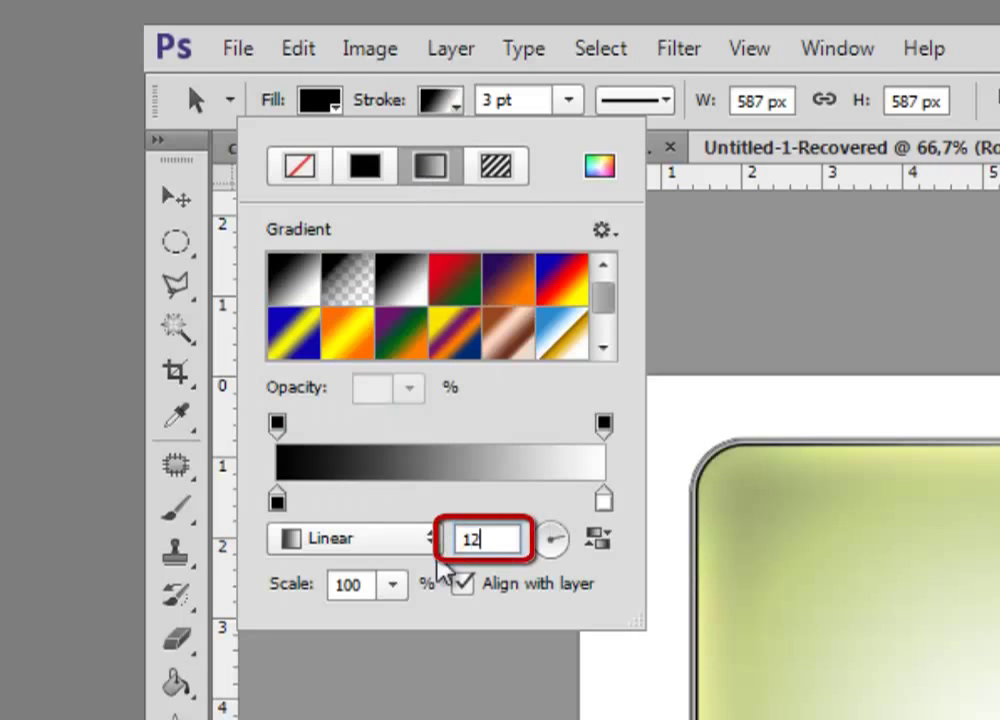
{"action": "type", "text": "0"}
{"action": "left_click", "coordinate": [432, 540]}
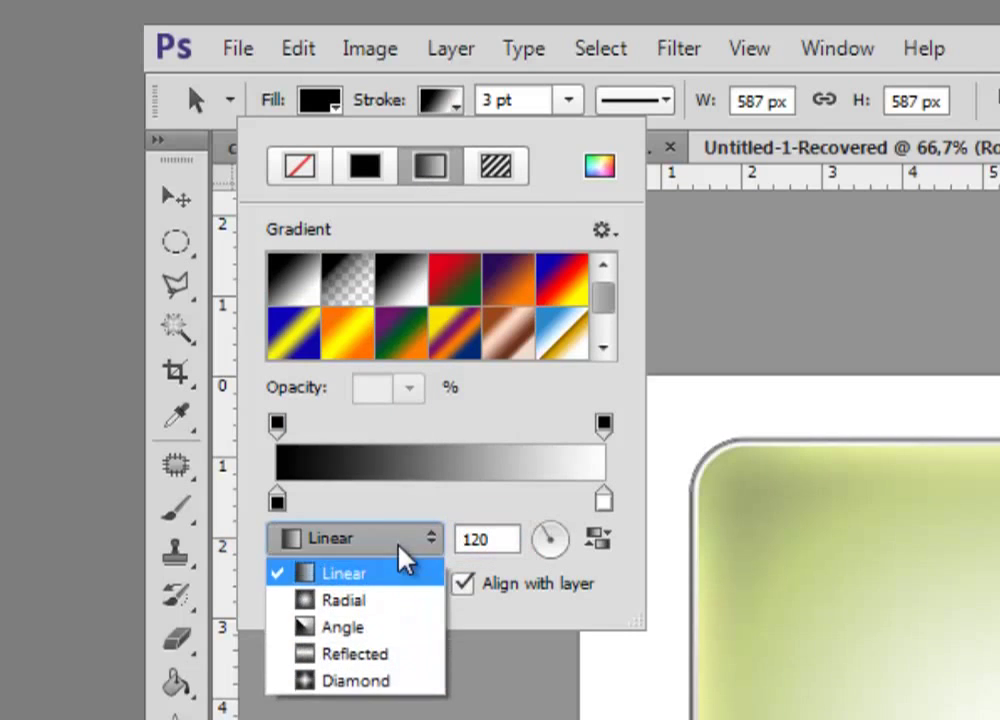
{"action": "left_click", "coordinate": [402, 655]}
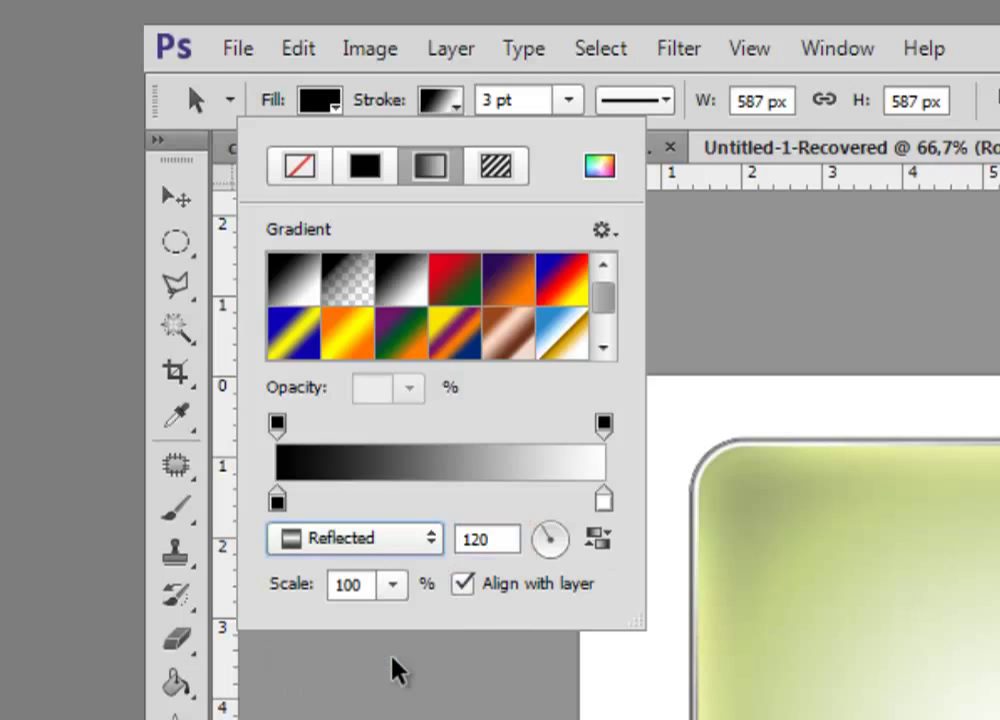
{"action": "left_click", "coordinate": [514, 108]}
{"action": "type", "text": "5"}
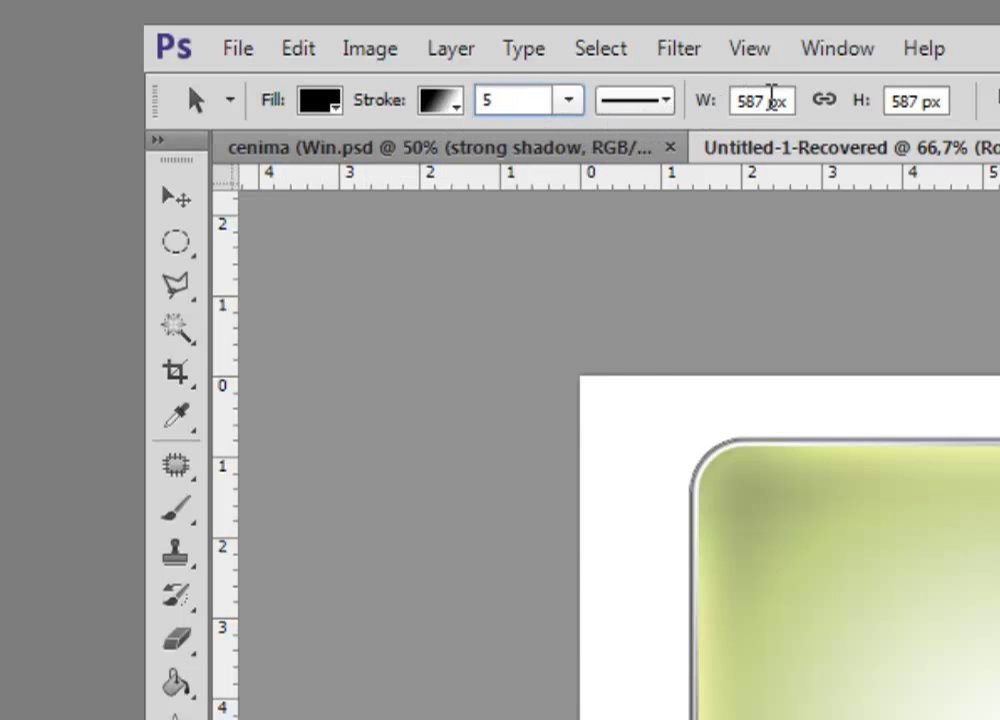
Commit the outline stroke width, then deselect and reselect the shape to recheck its gradient.
{"action": "left_click", "coordinate": [769, 99]}
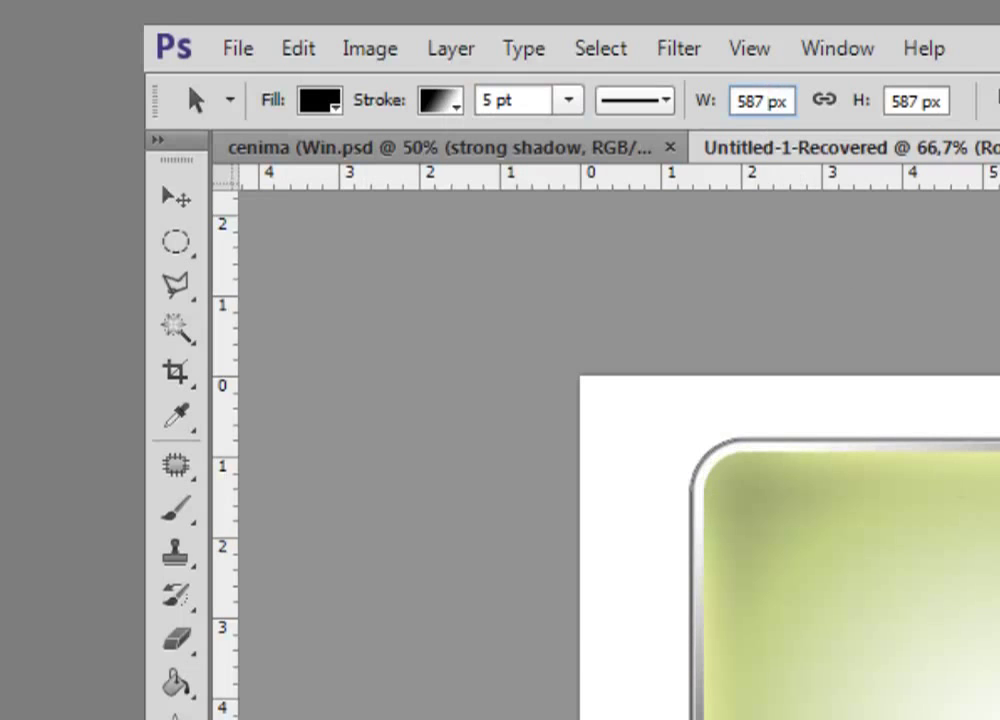
{"action": "key", "text": "alt+bracketleft"}
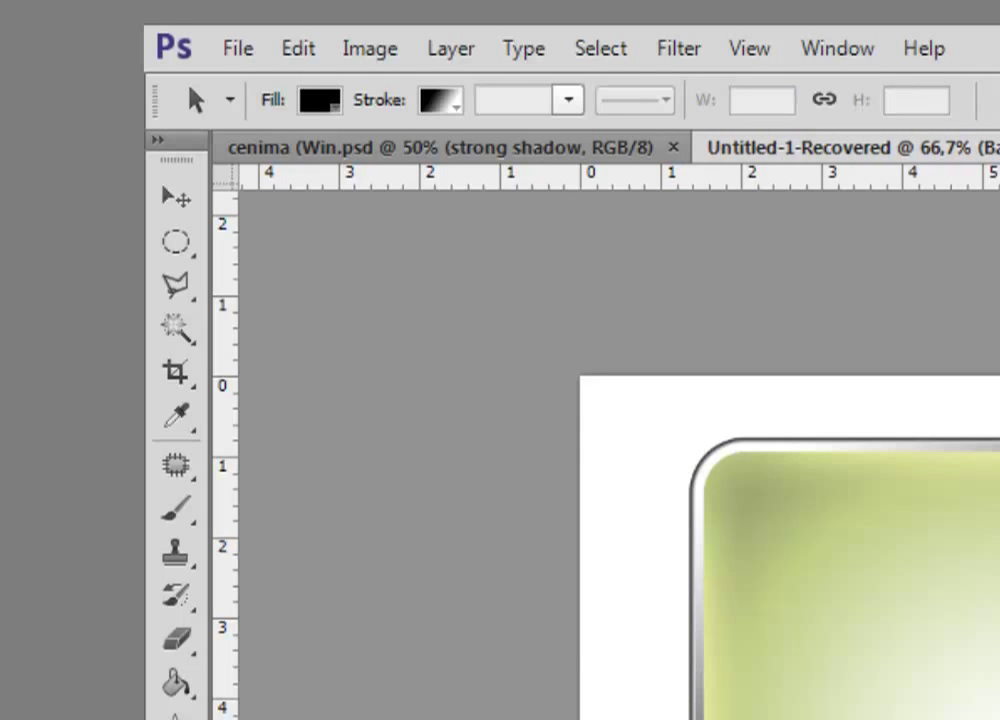
{"action": "key", "text": "alt+bracketright"}
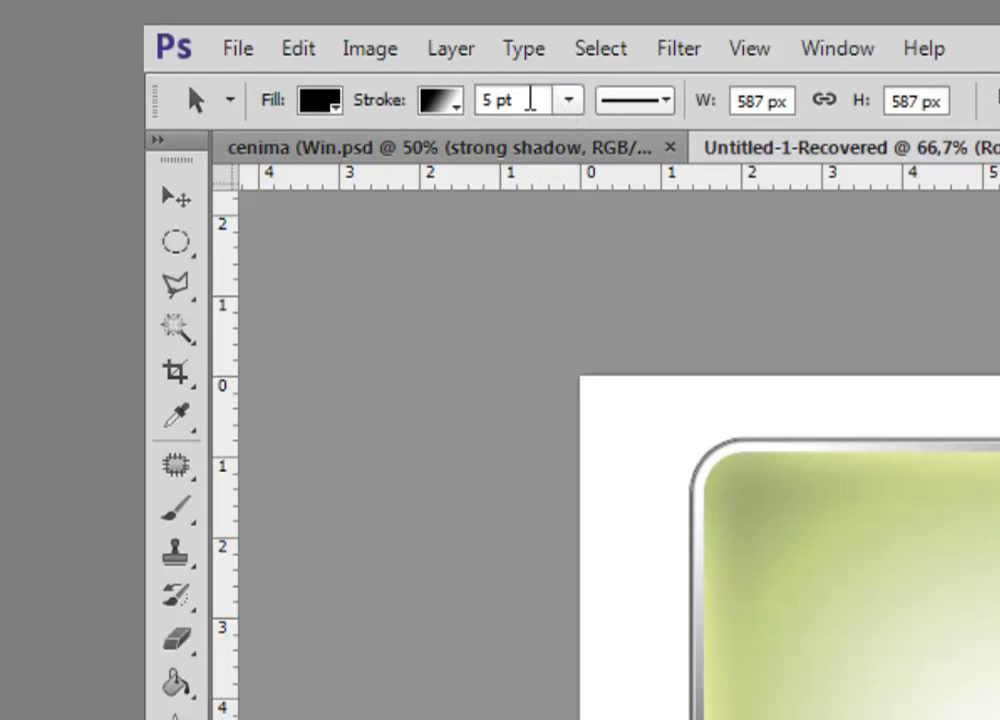
{"action": "left_click", "coordinate": [449, 105]}
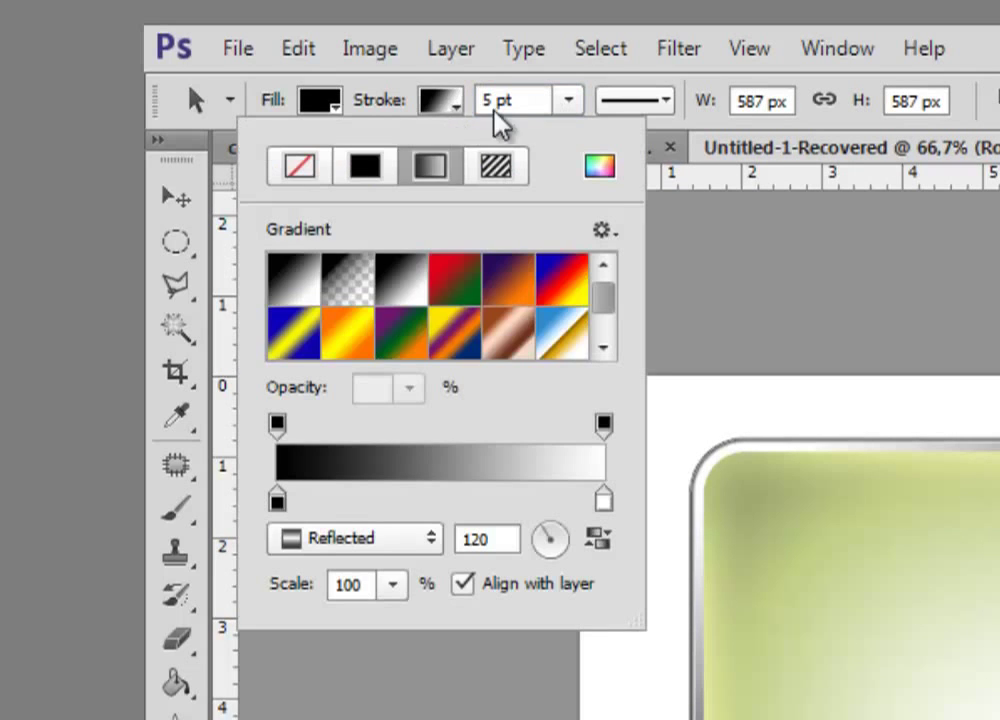
{"action": "left_click", "coordinate": [494, 106]}
{"action": "type", "text": "3"}
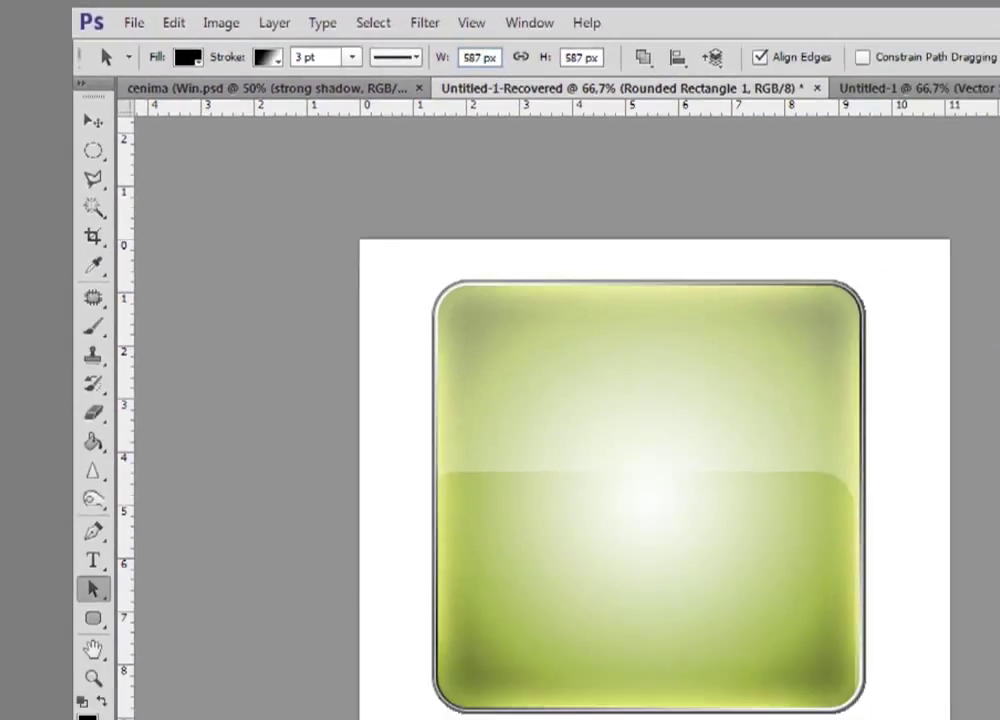
Duplicate the Rounded Rectangle 1 layer as a new layer named 'Shadow'.
{"action": "left_click", "coordinate": [915, 663]}
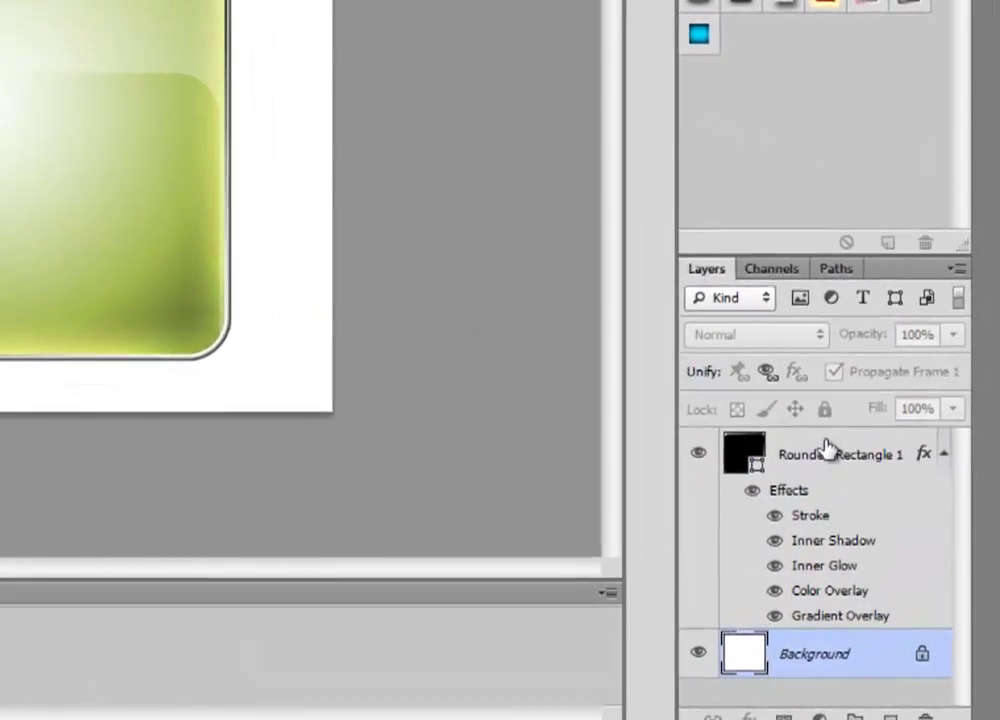
{"action": "left_click", "coordinate": [938, 544]}
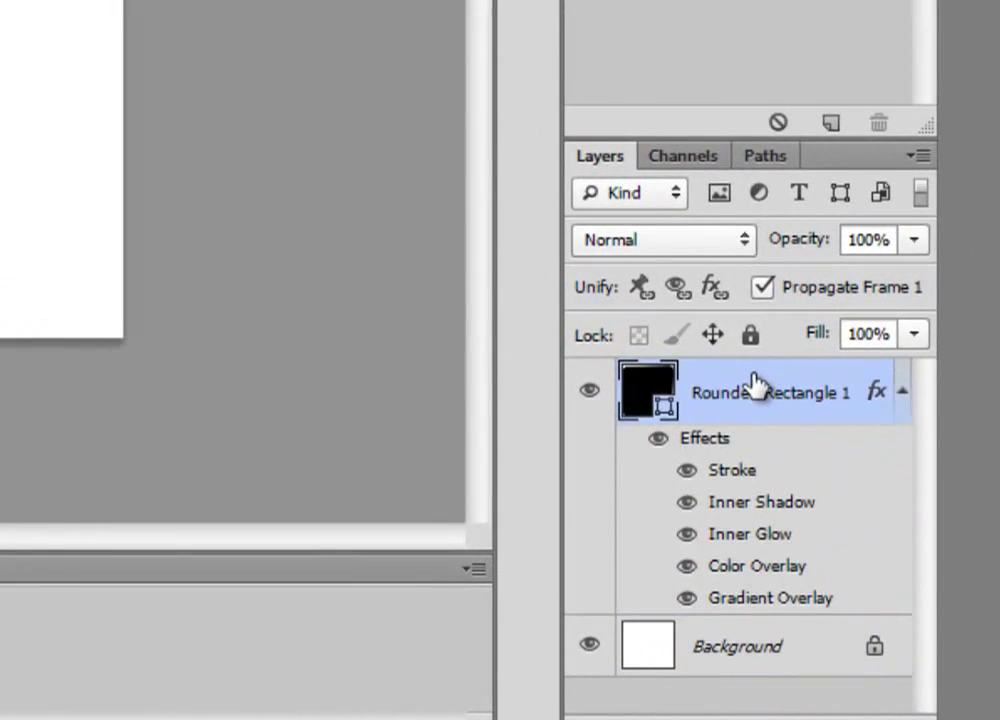
{"action": "right_click", "coordinate": [752, 383]}
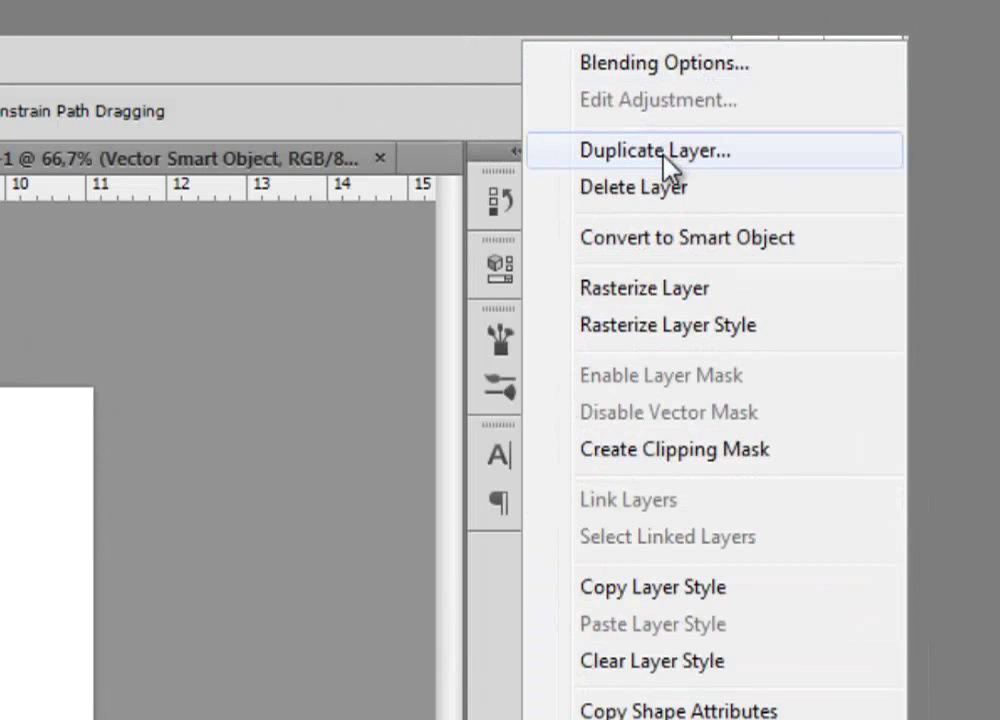
{"action": "left_click", "coordinate": [663, 155]}
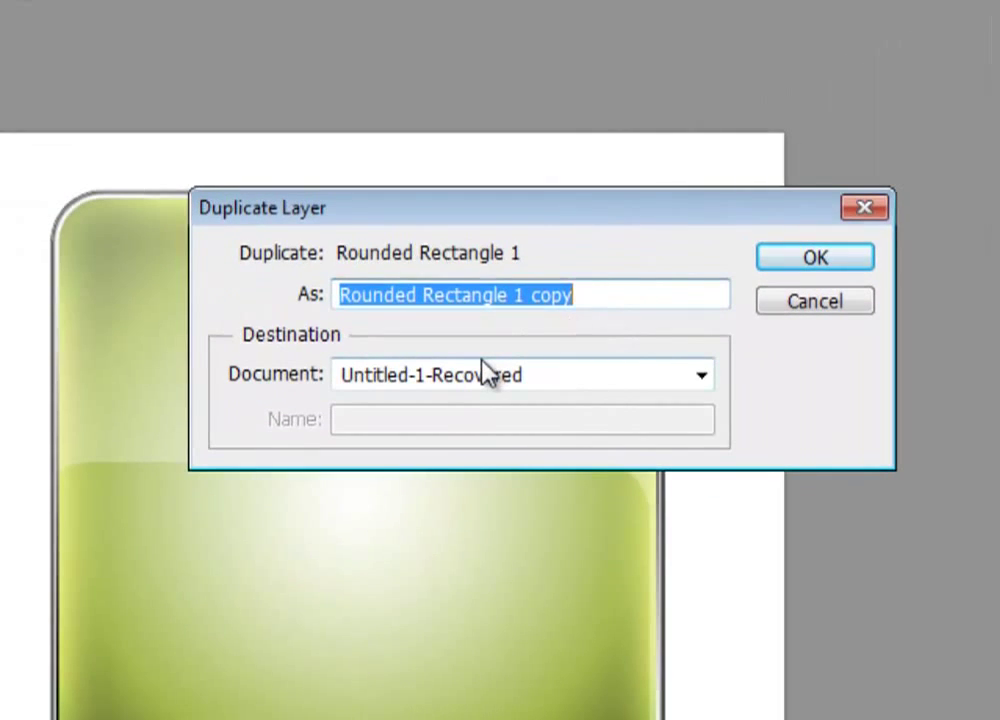
{"action": "type", "text": "Shad"}
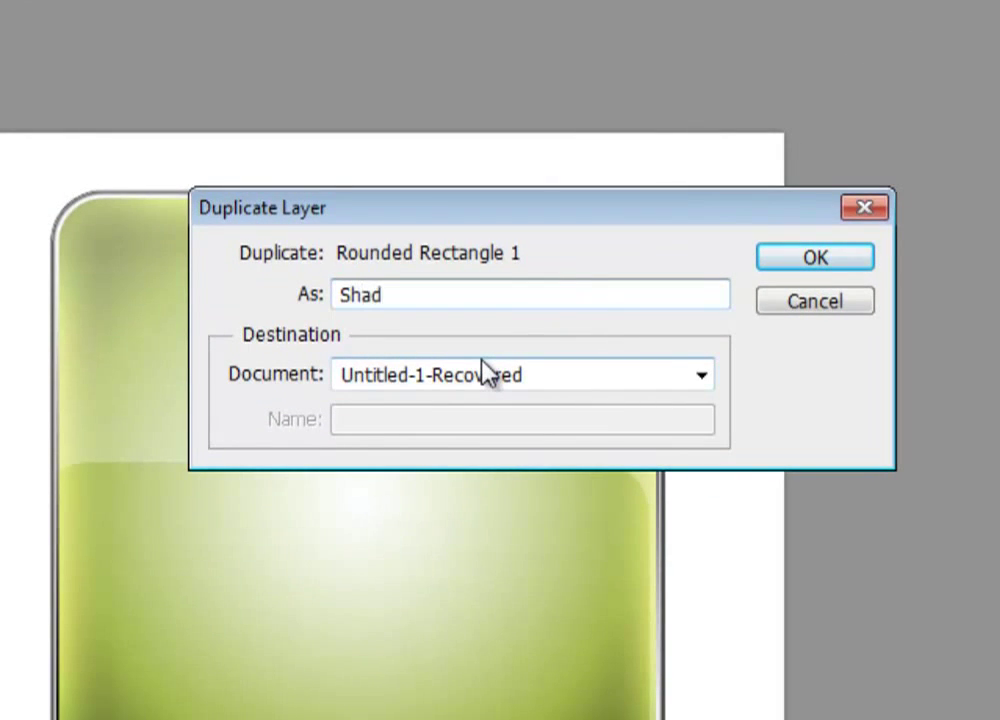
{"action": "type", "text": "ow"}
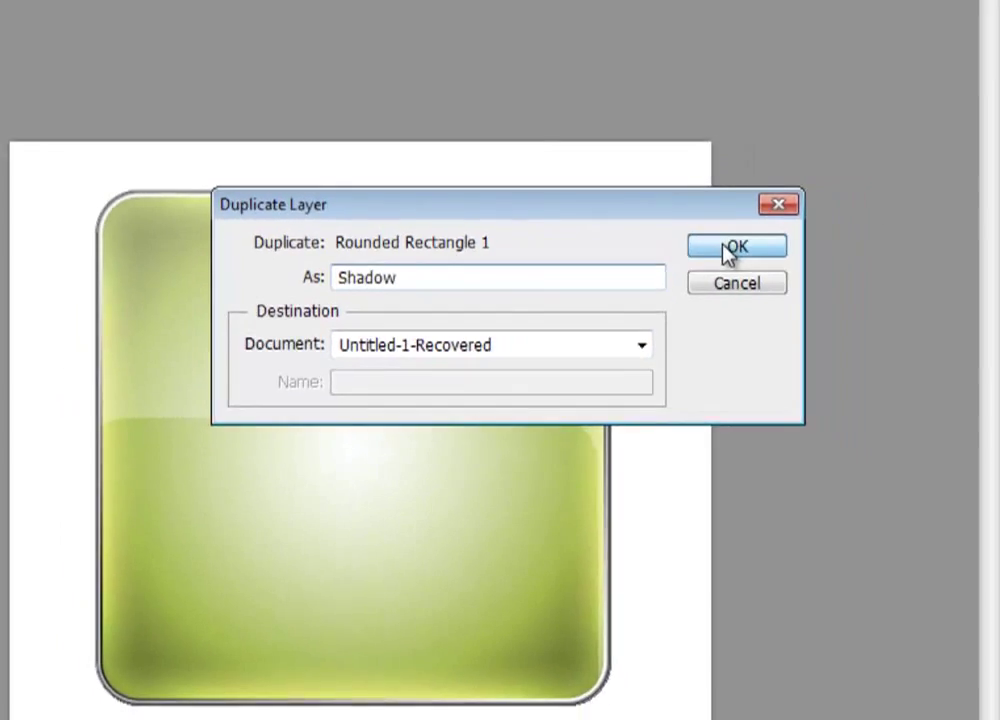
{"action": "left_click", "coordinate": [790, 262]}
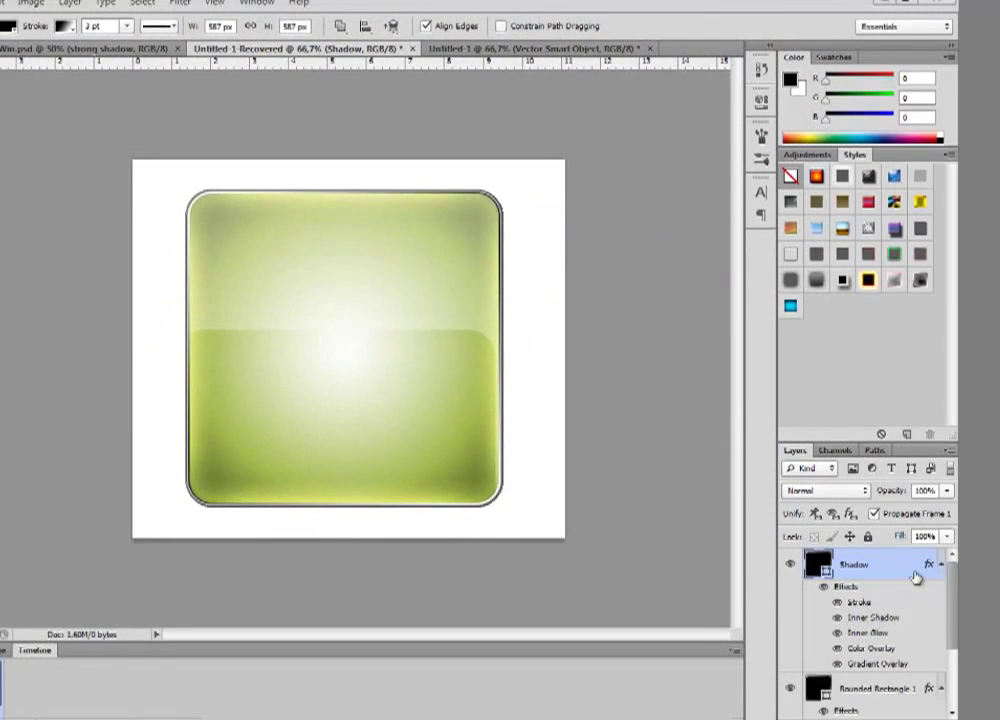
Clear all layer effects from the Shadow layer so it shows plain black.
{"action": "left_click", "coordinate": [941, 565]}
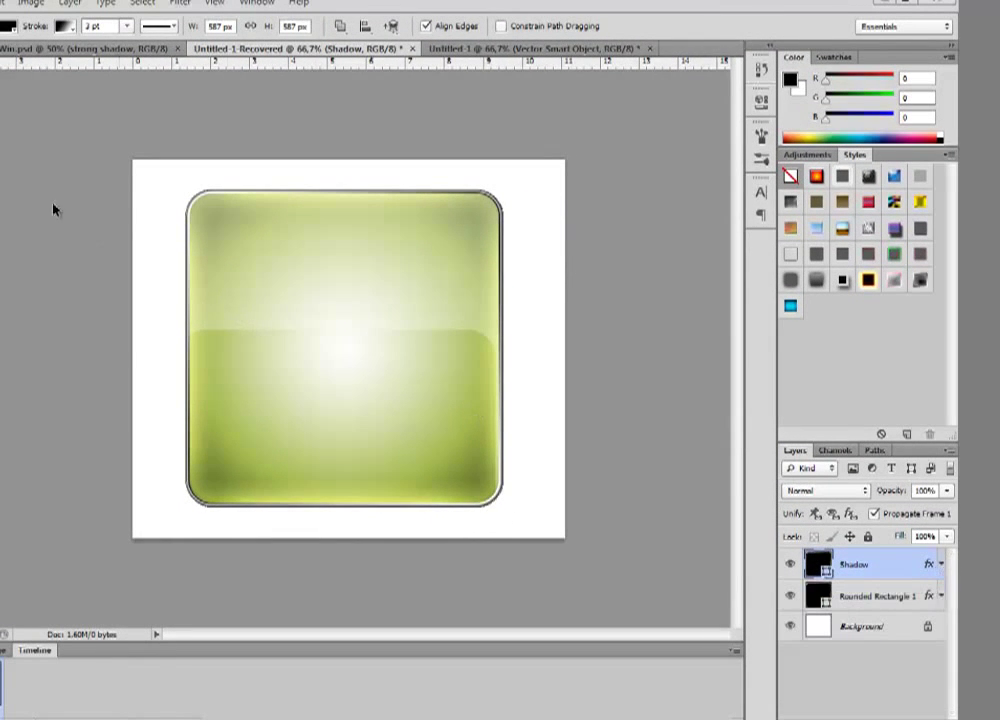
{"action": "key", "text": "v"}
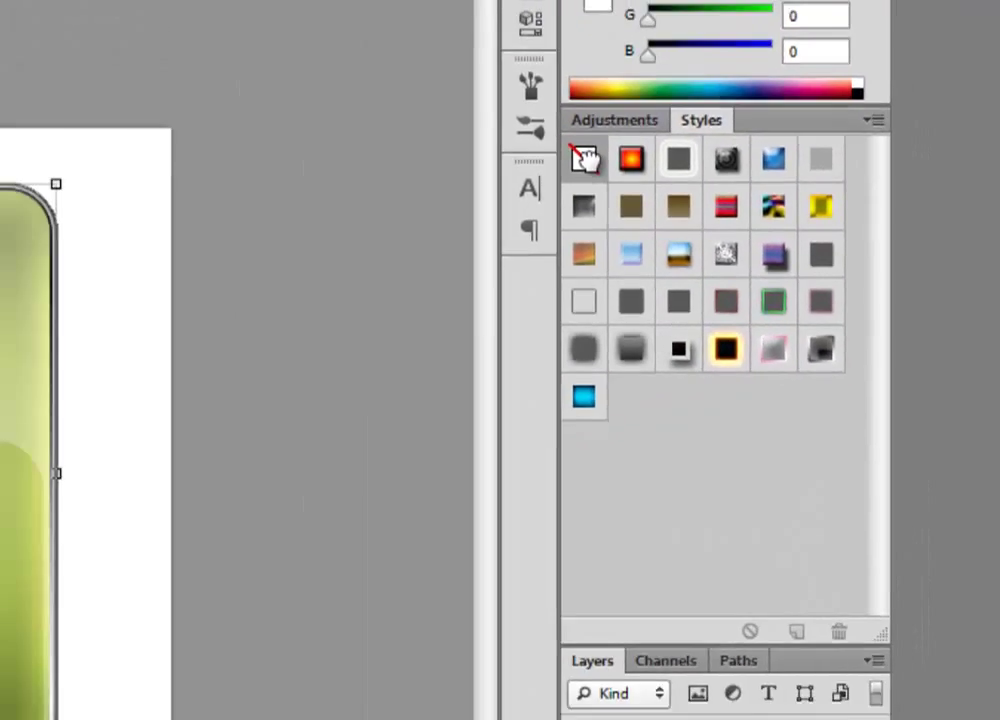
{"action": "left_click", "coordinate": [583, 158]}
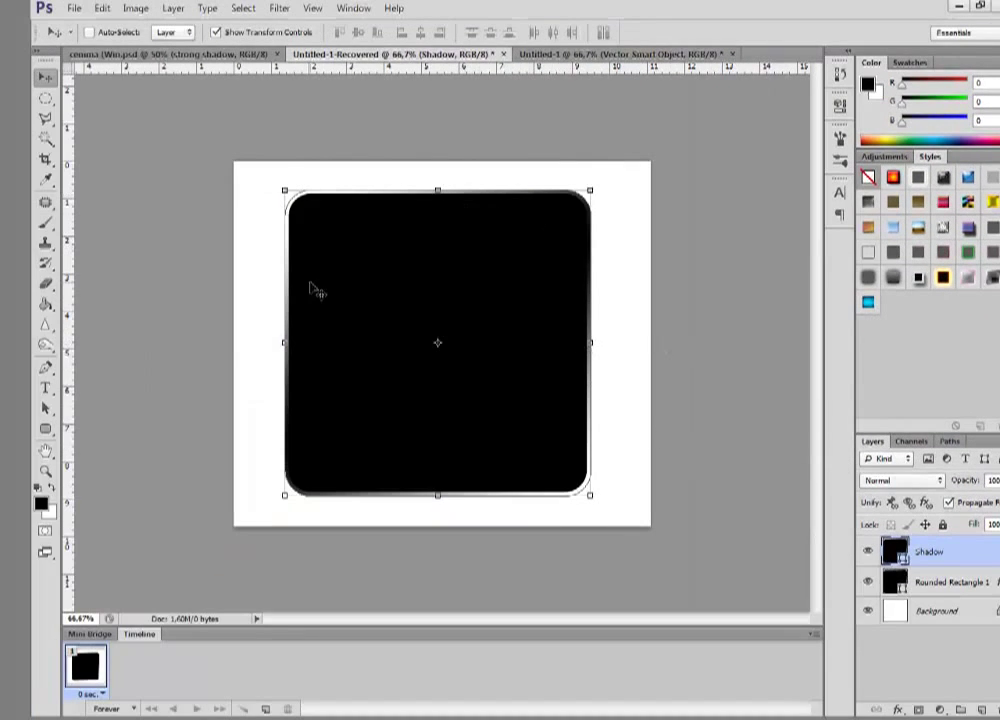
Set the Shadow shape's stroke to none.
{"action": "left_click", "coordinate": [44, 410]}
{"action": "left_click", "coordinate": [167, 32]}
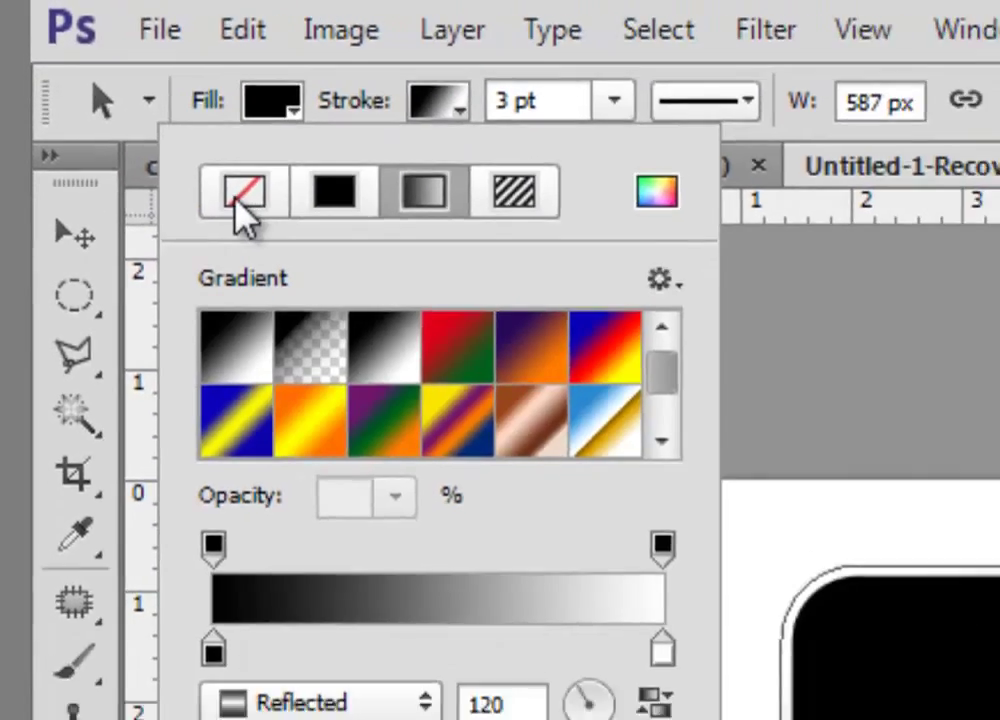
{"action": "left_click", "coordinate": [245, 205]}
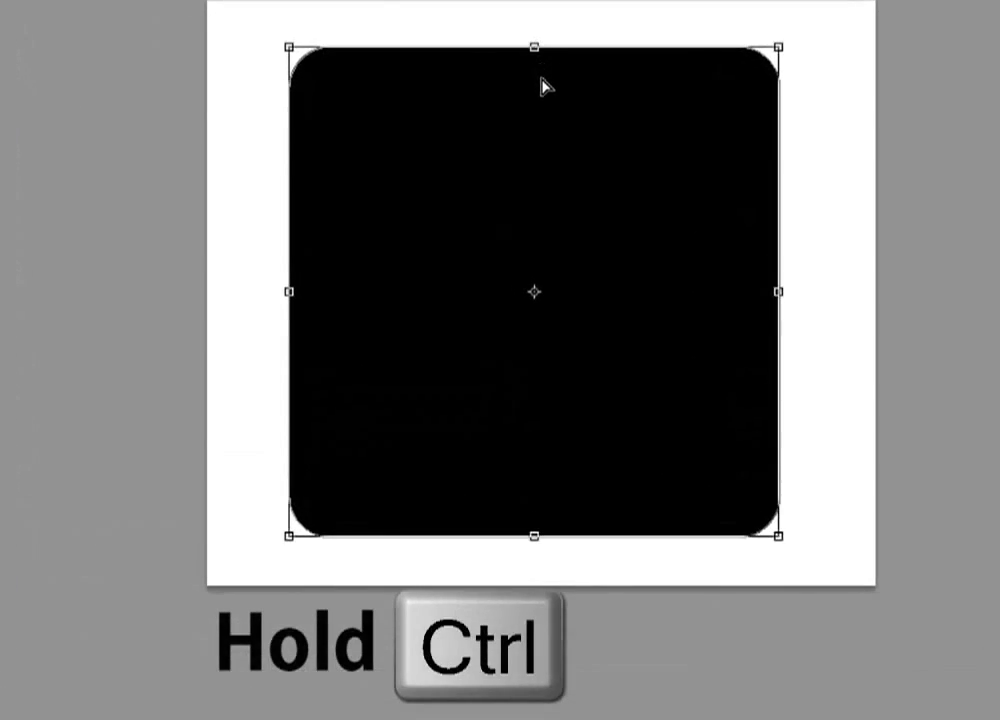
Squash the Shadow shape into a flat, flared trapezoid along the button's bottom edge.
{"action": "left_click_drag", "start_coordinate": [534, 47], "coordinate": [525, 378]}
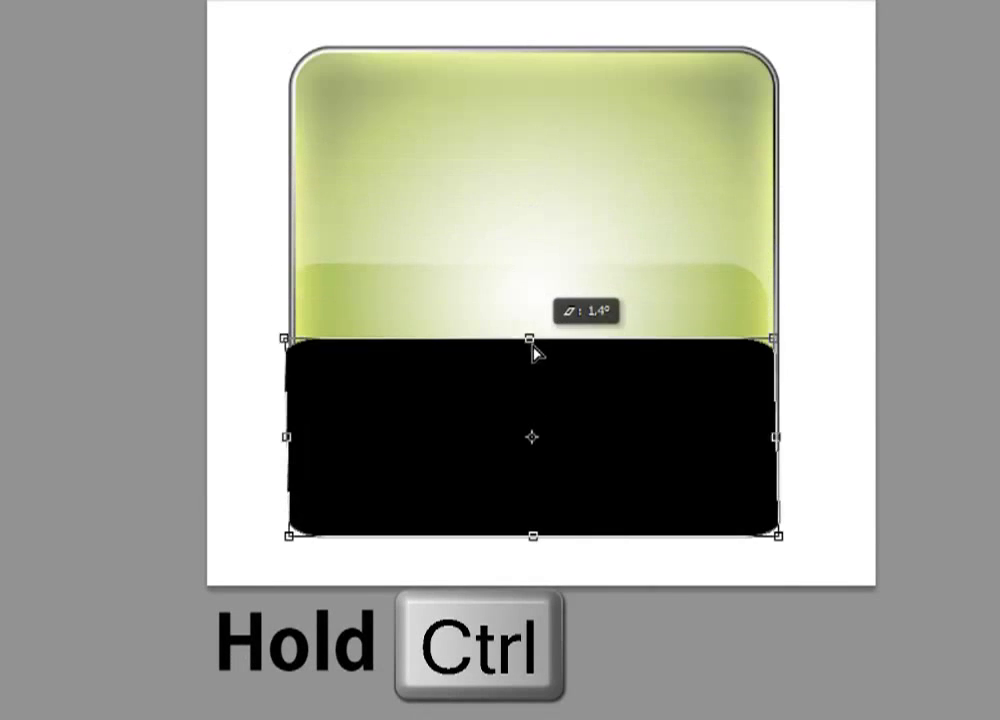
{"action": "left_click_drag", "start_coordinate": [524, 378], "coordinate": [536, 428]}
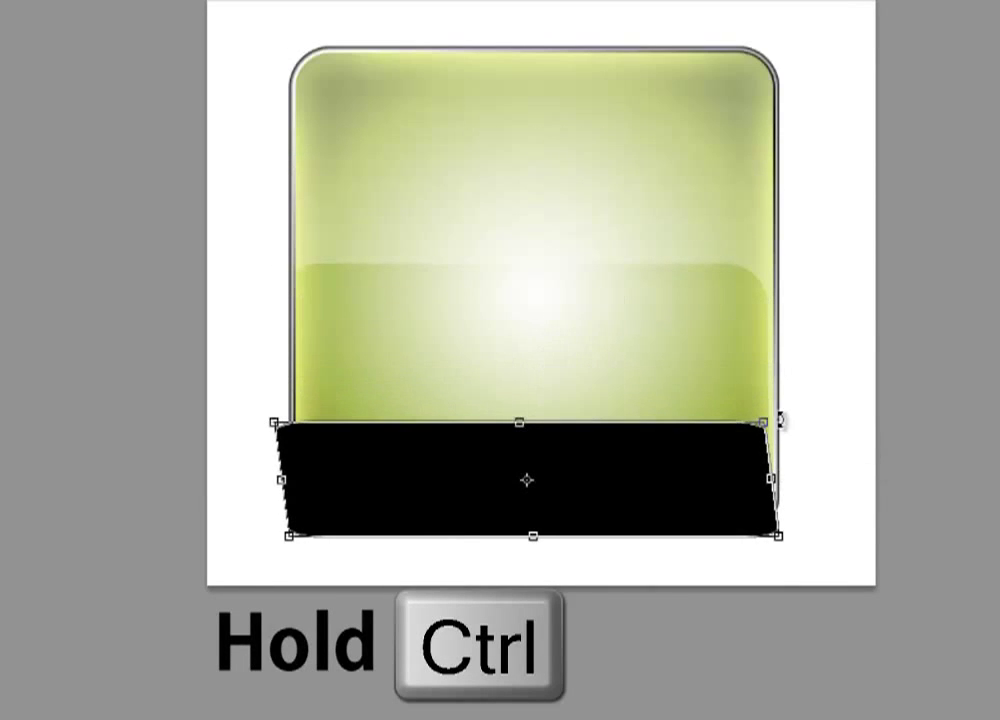
{"action": "left_click_drag", "start_coordinate": [786, 432], "coordinate": [805, 435]}
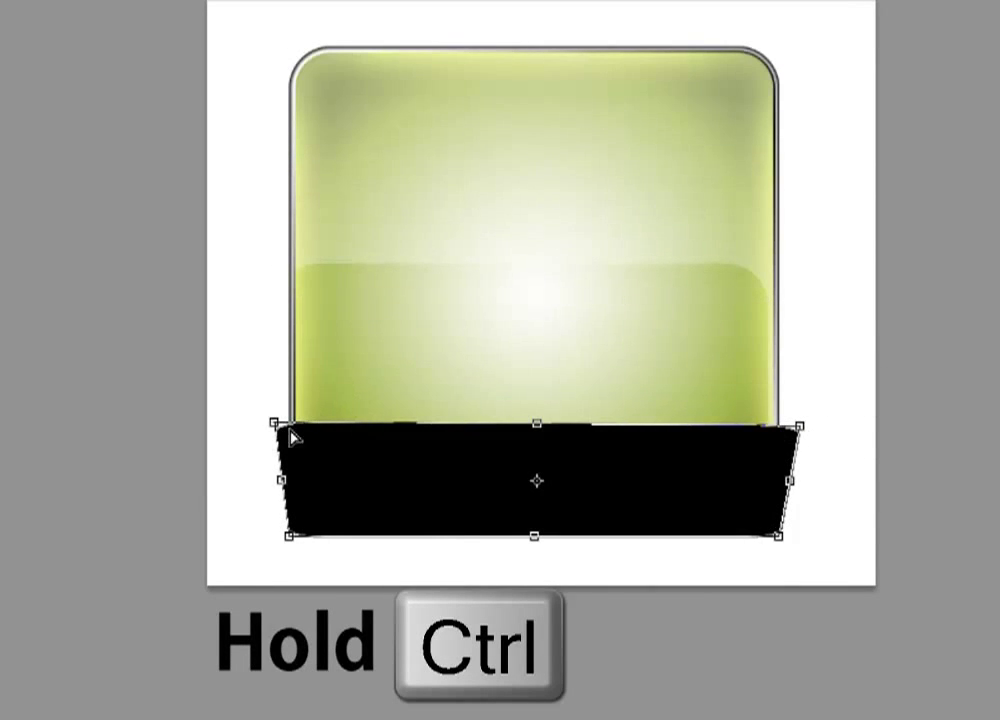
{"action": "left_click_drag", "start_coordinate": [537, 428], "coordinate": [536, 450]}
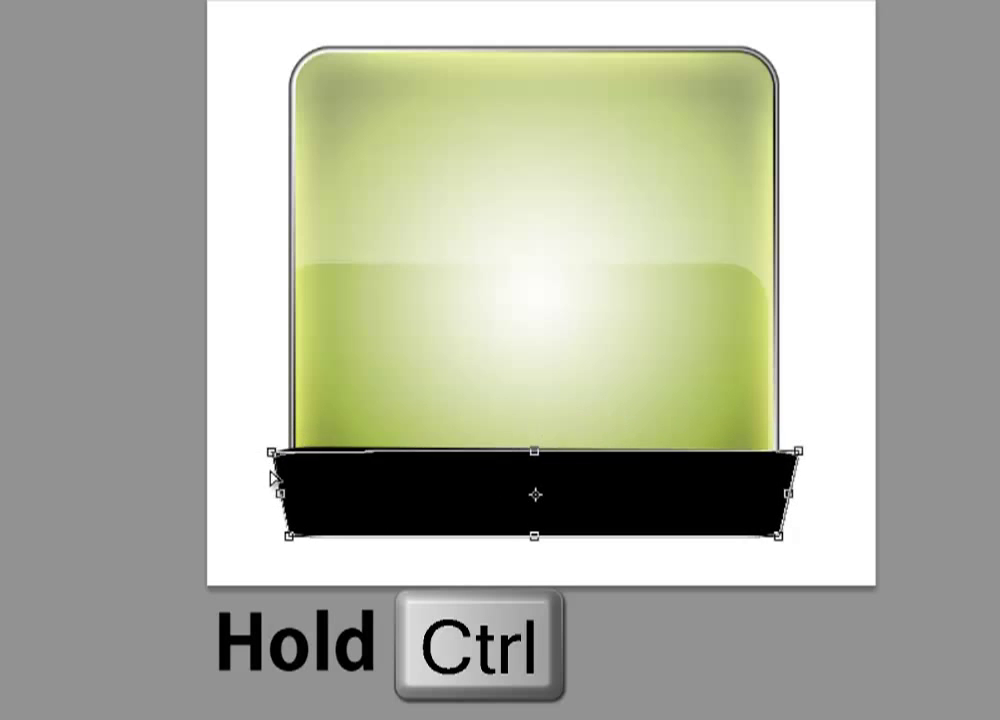
{"action": "left_click_drag", "start_coordinate": [273, 449], "coordinate": [273, 466]}
{"action": "left_click_drag", "start_coordinate": [800, 455], "coordinate": [800, 469]}
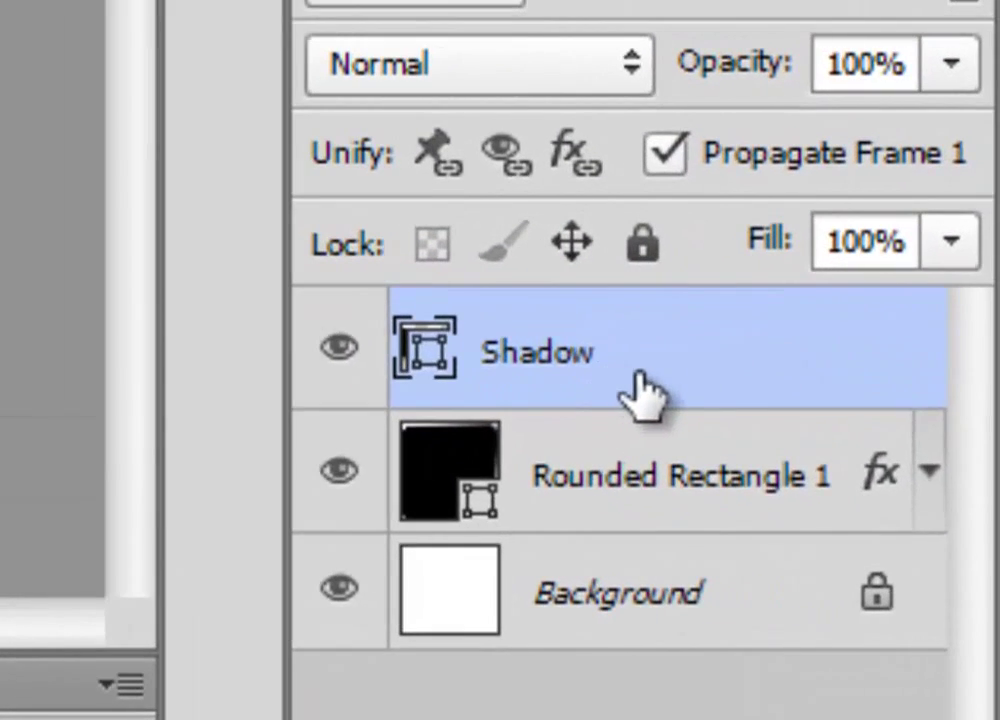
Move Shadow below Rounded Rectangle 1, rasterize it and apply a 22-pixel Gaussian Blur.
{"action": "left_click_drag", "start_coordinate": [945, 561], "coordinate": [939, 582]}
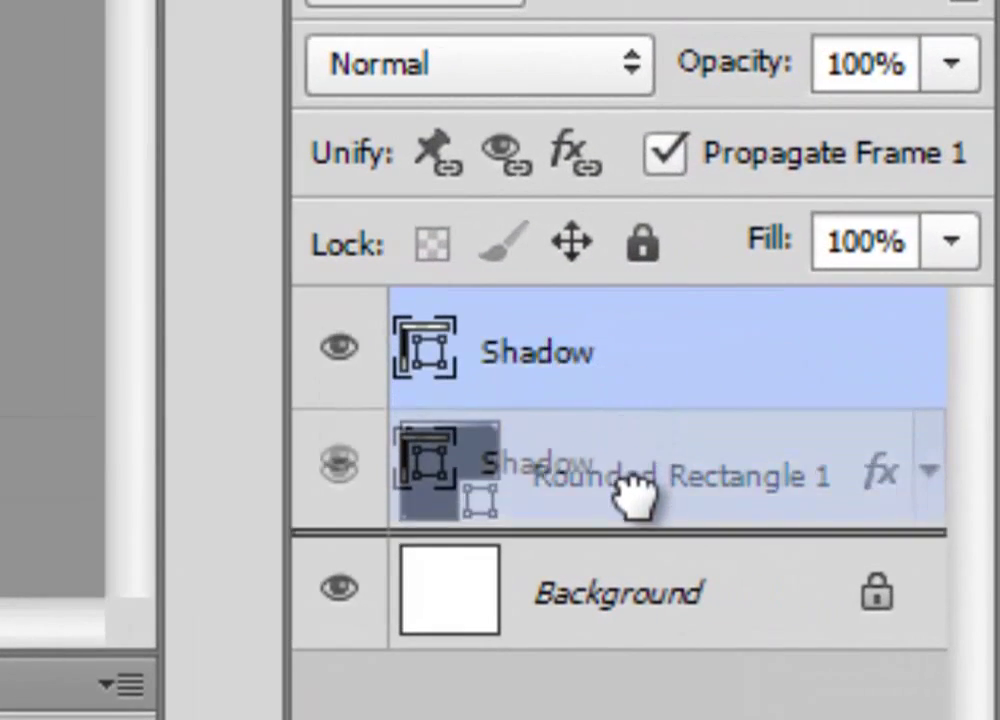
{"action": "left_click_drag", "start_coordinate": [630, 490], "coordinate": [632, 495]}
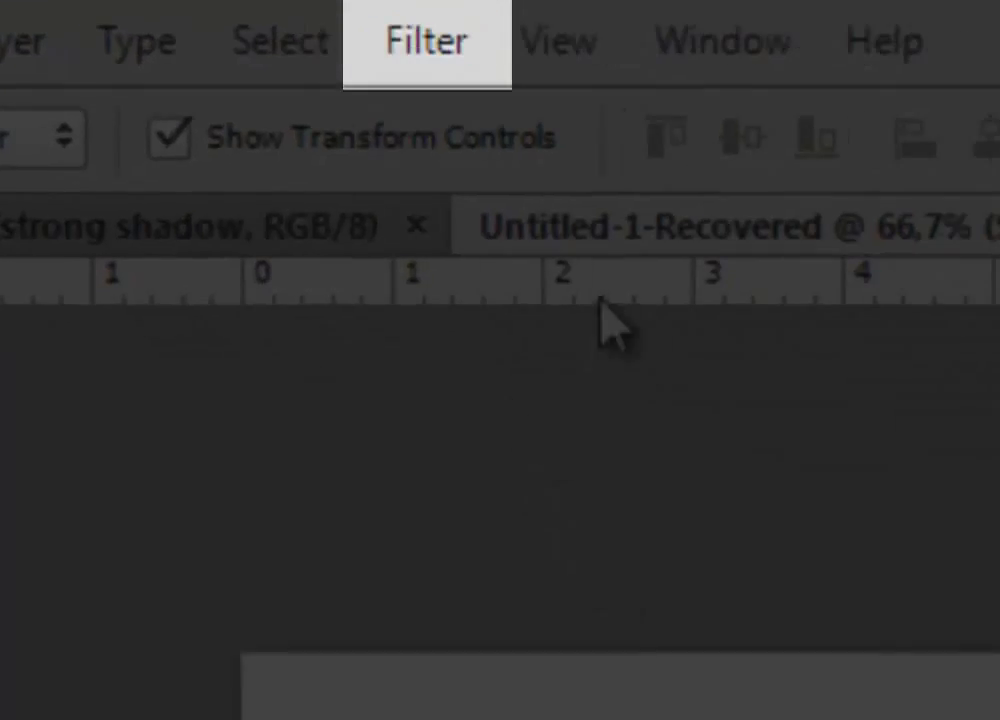
{"action": "left_click", "coordinate": [405, 55]}
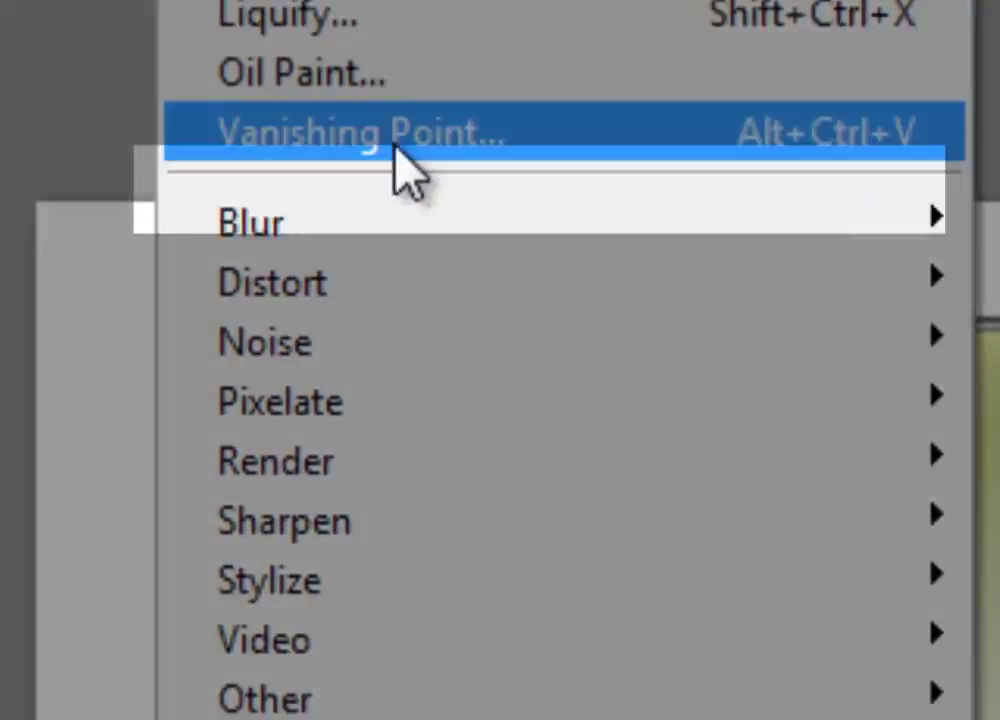
{"action": "mouse_move", "coordinate": [110, 120]}
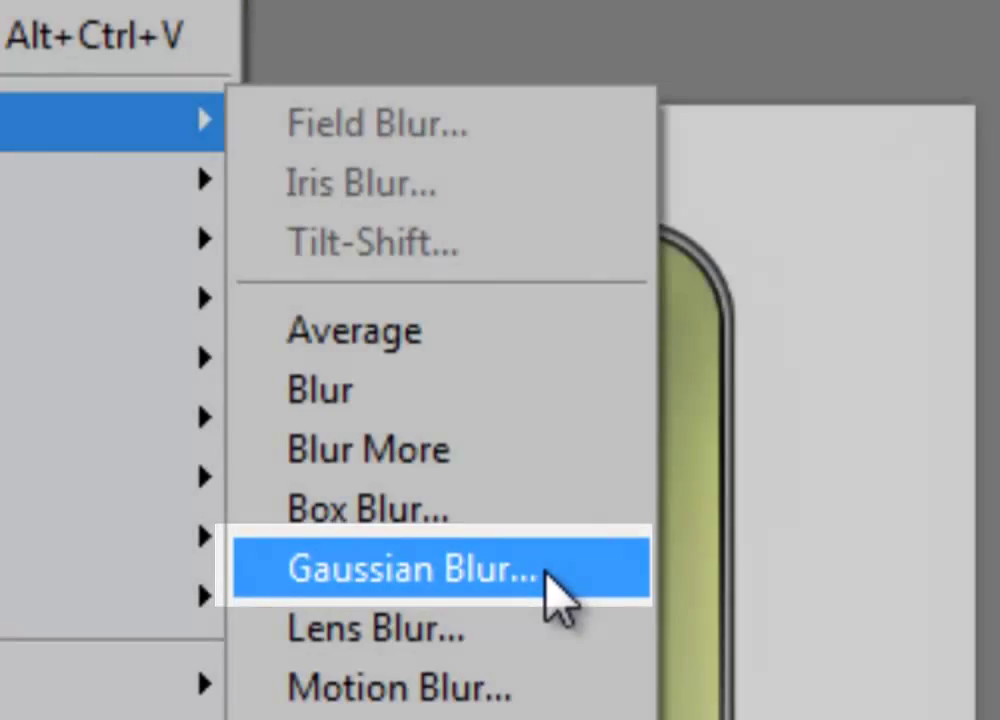
{"action": "left_click", "coordinate": [548, 577]}
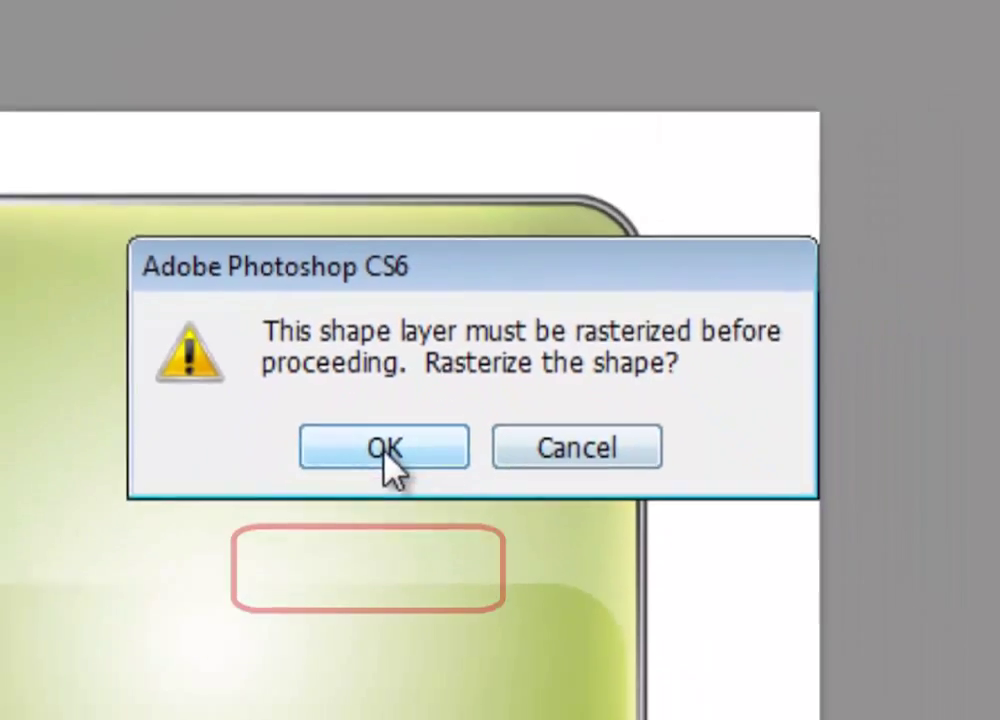
{"action": "left_click", "coordinate": [375, 578]}
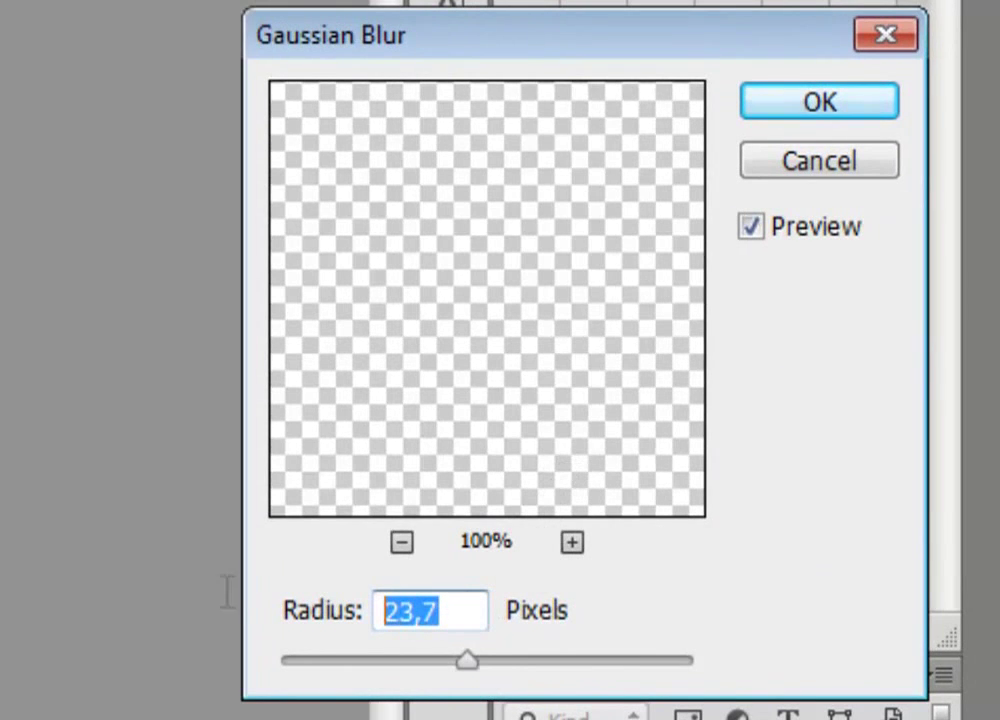
{"action": "type", "text": "22"}
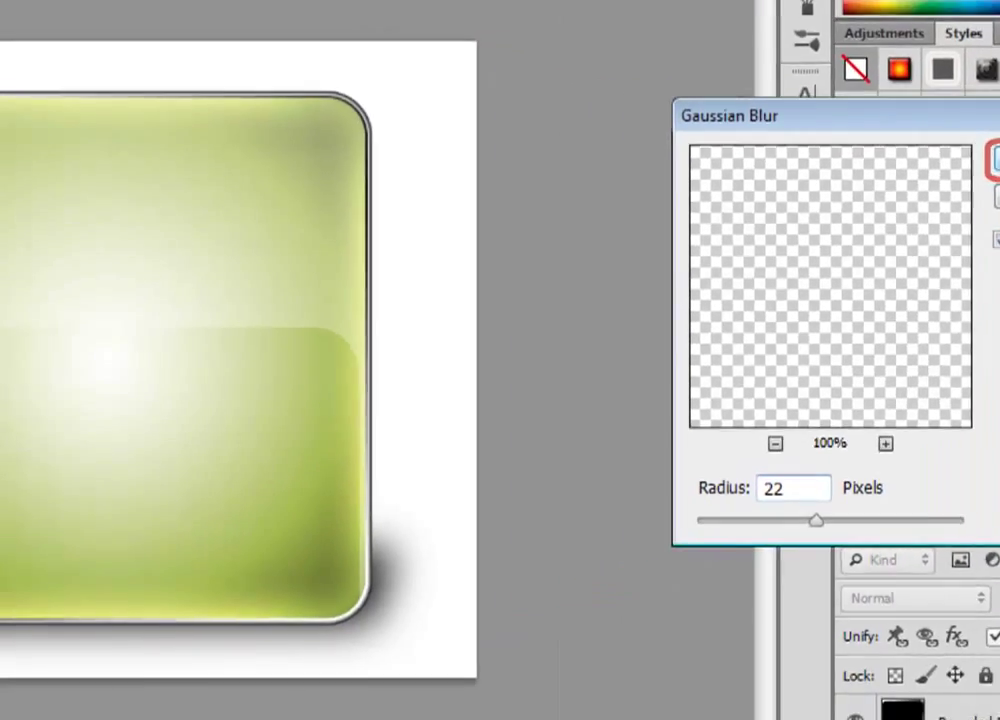
{"action": "left_click", "coordinate": [819, 101]}
Set the Shadow layer's opacity to 75%.
{"action": "key", "text": "ctrl+t"}
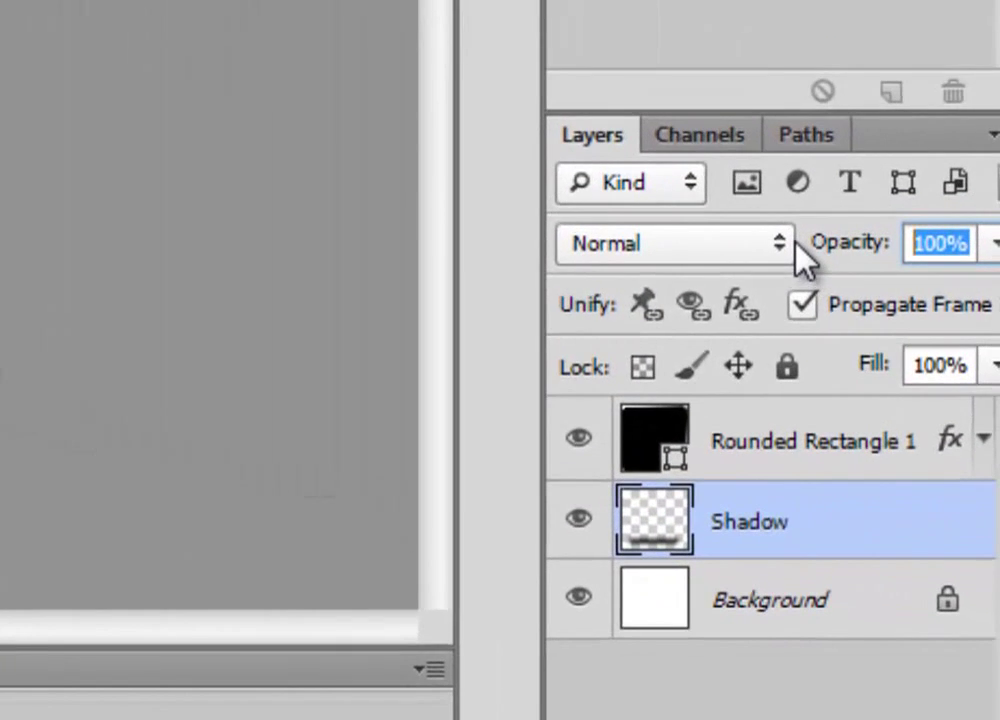
{"action": "type", "text": "75"}
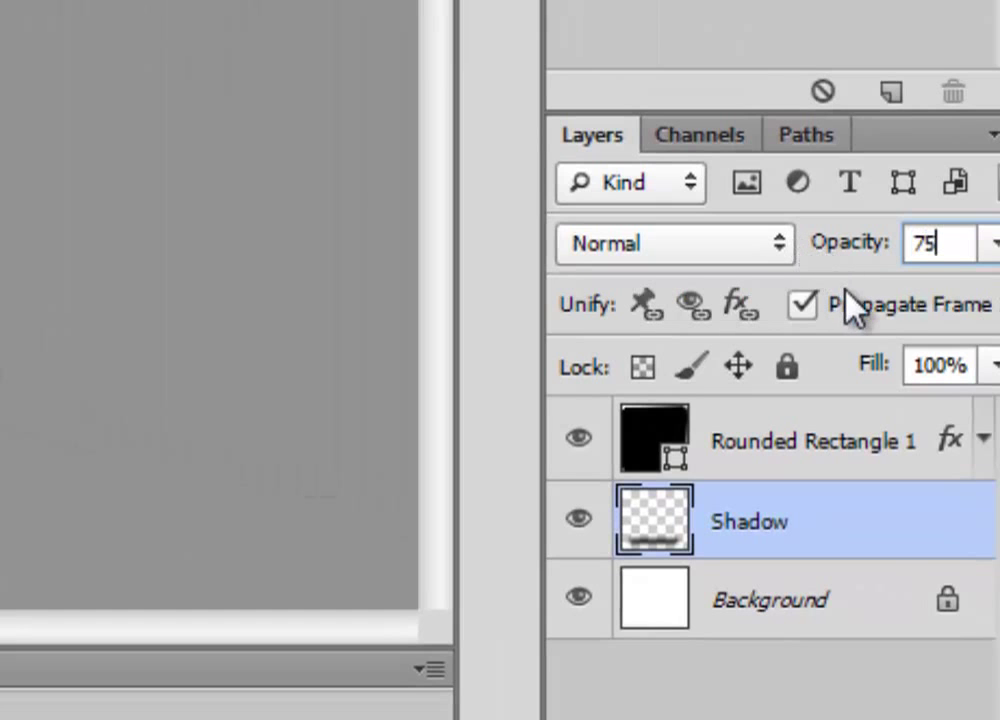
{"action": "key", "text": "Return"}
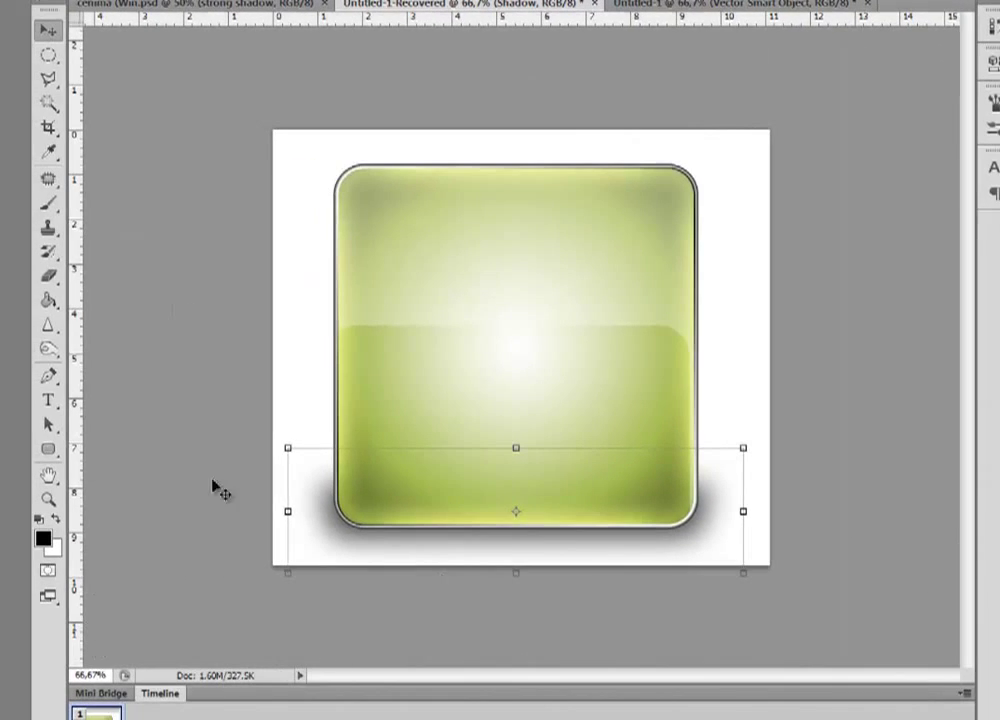
Draw a large black paw-print custom shape across the button on a new Shape 1 layer.
{"action": "right_click", "coordinate": [56, 461]}
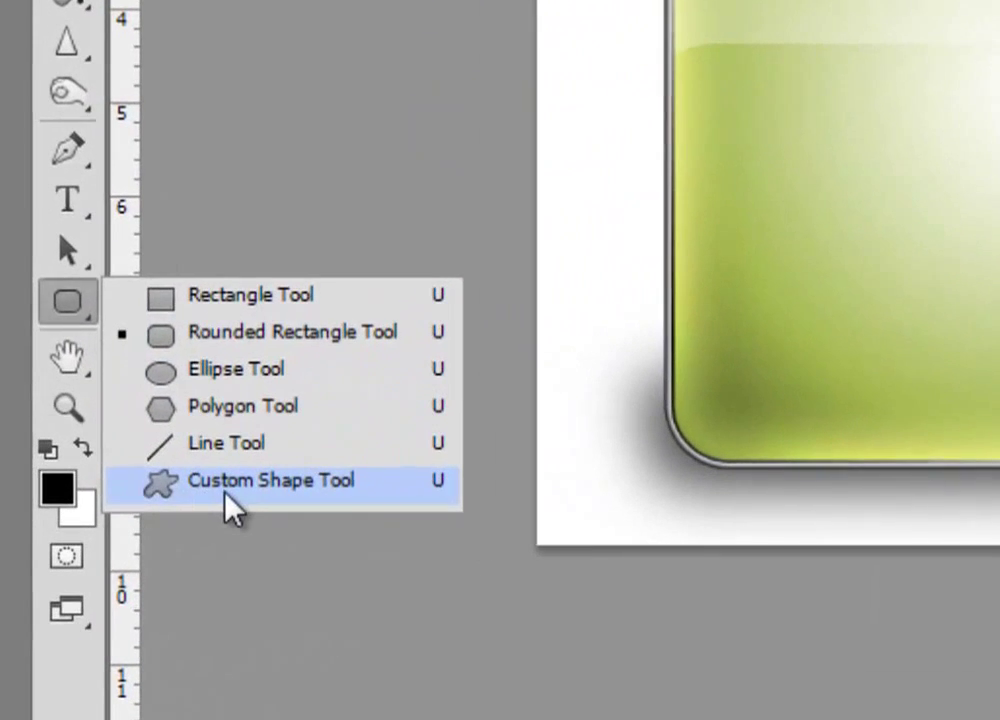
{"action": "left_click", "coordinate": [124, 536]}
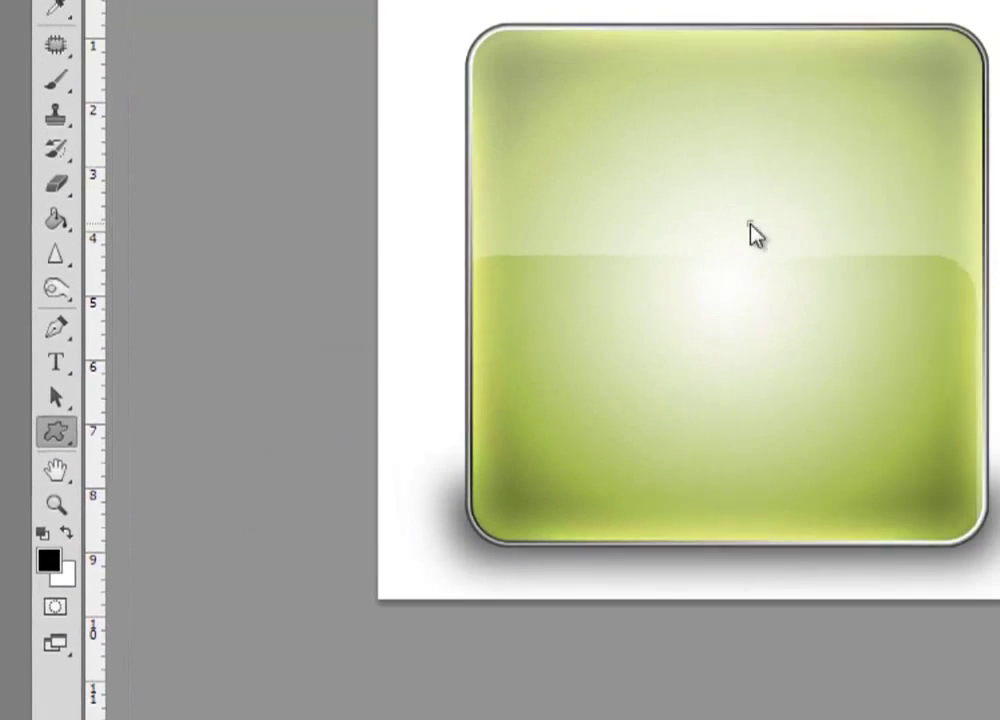
{"action": "right_click", "coordinate": [686, 270]}
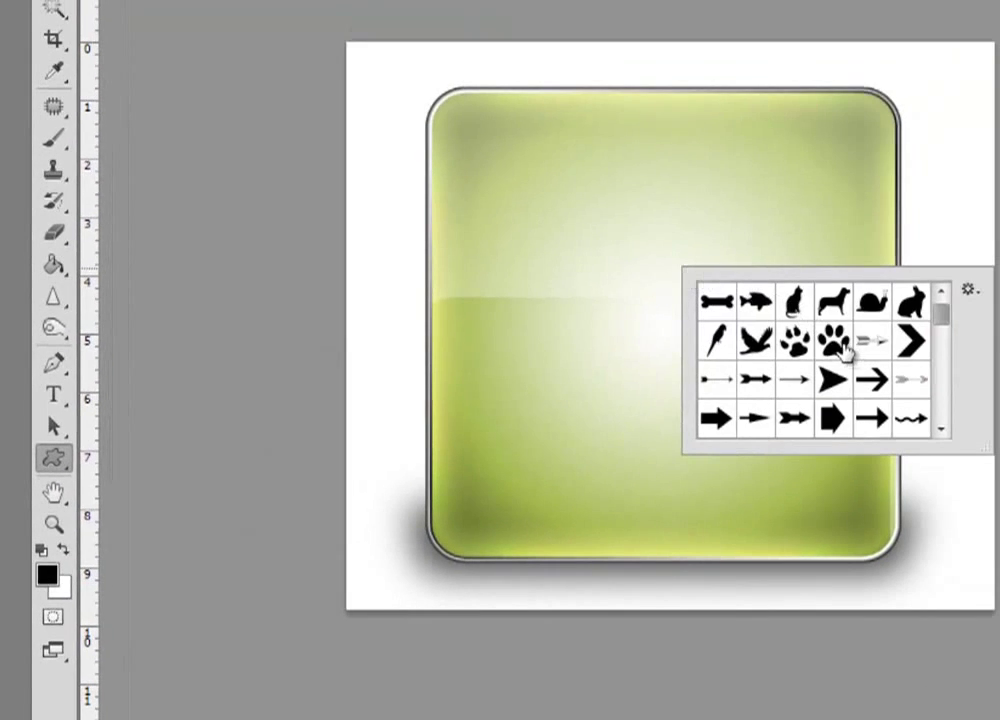
{"action": "key", "text": "Return"}
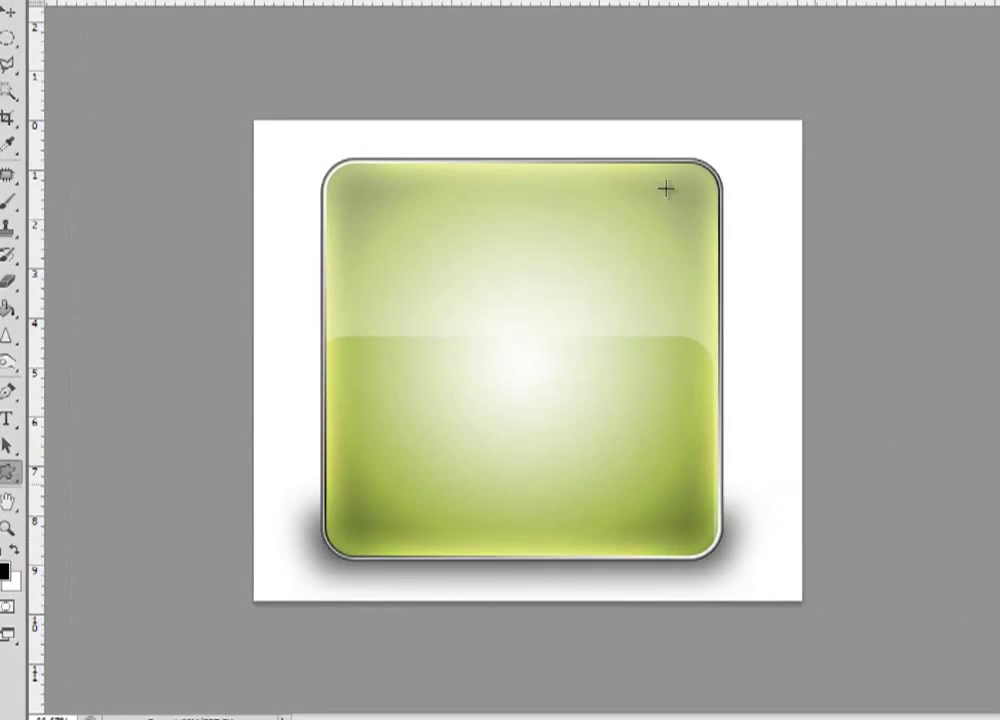
{"action": "left_click_drag", "start_coordinate": [668, 207], "coordinate": [319, 507]}
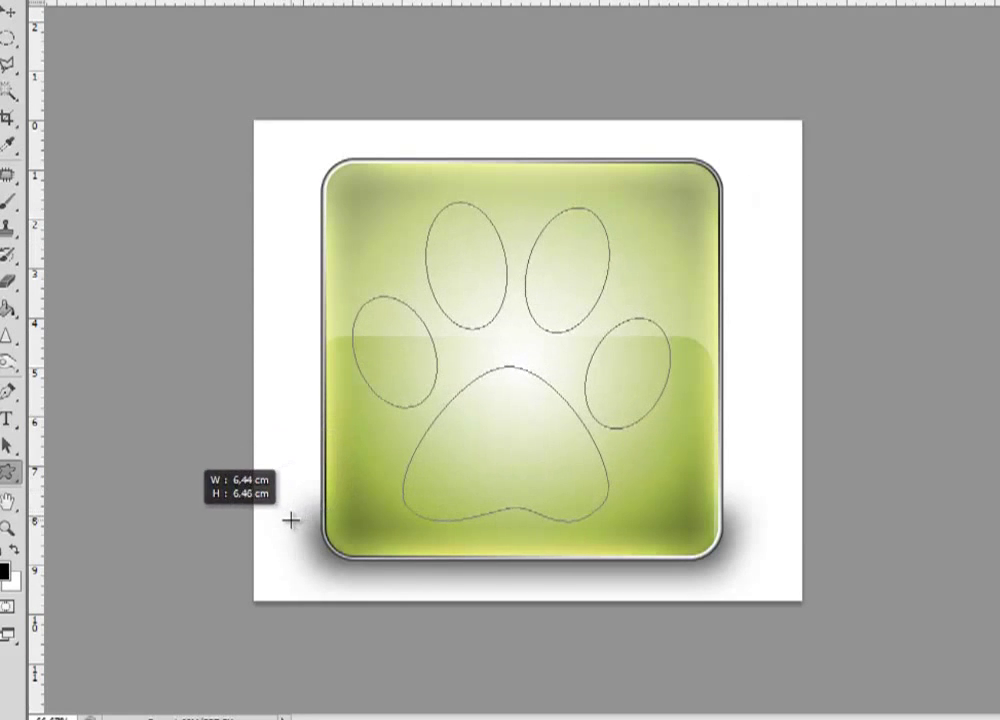
{"action": "left_click_drag", "start_coordinate": [319, 507], "coordinate": [290, 520]}
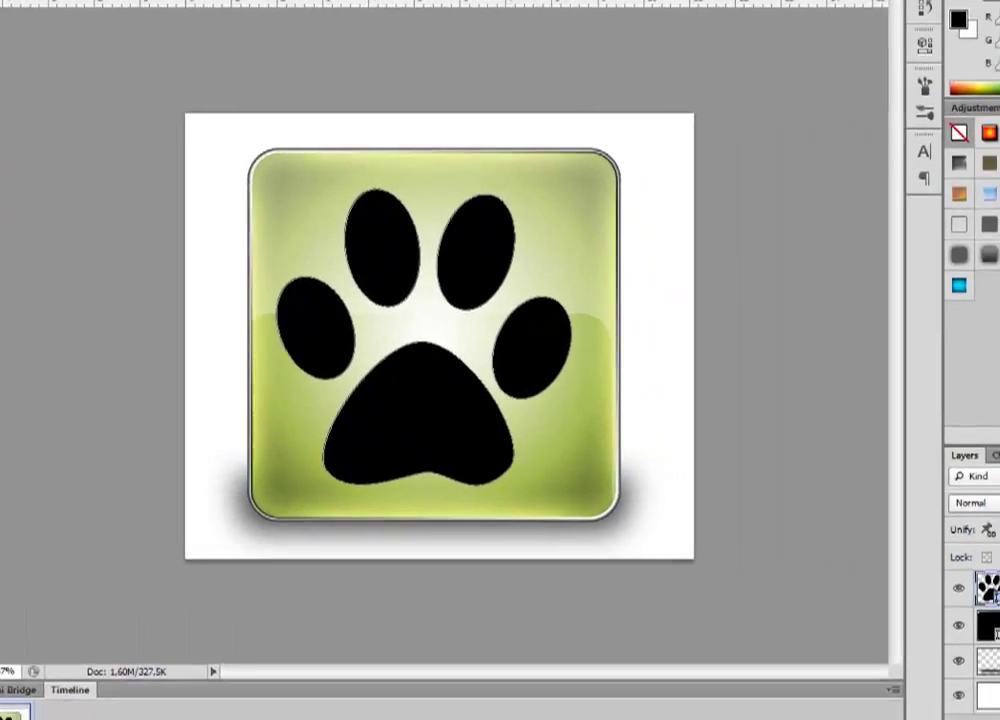
{"action": "key", "text": "v"}
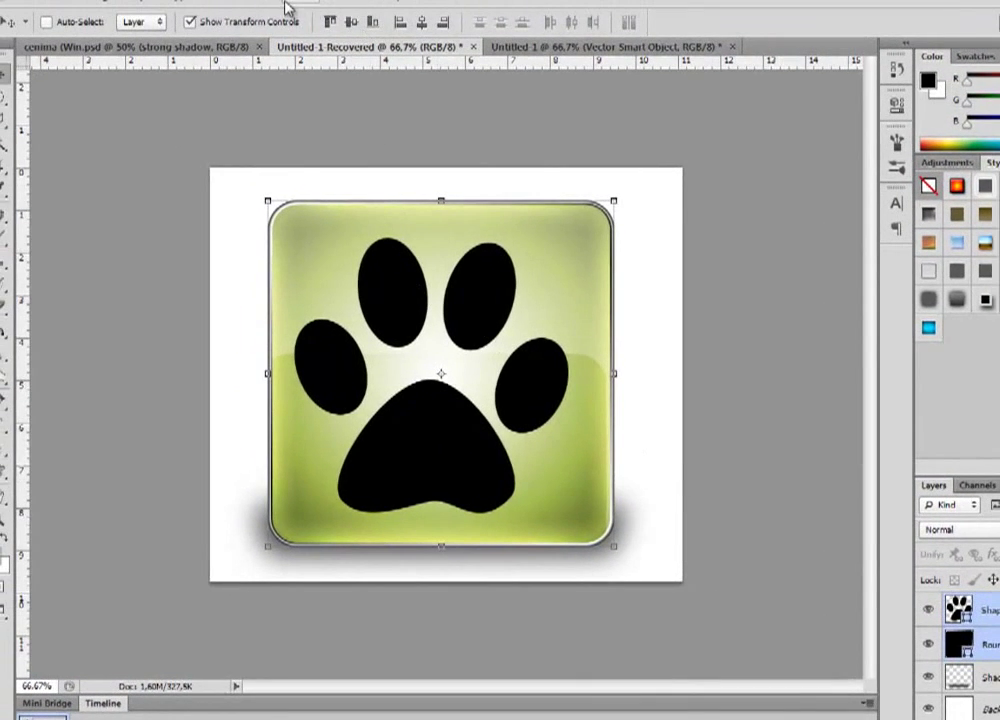
Align the paw print to the button's vertical and horizontal centres.
{"action": "left_click", "coordinate": [268, 8]}
{"action": "left_click", "coordinate": [268, 8]}
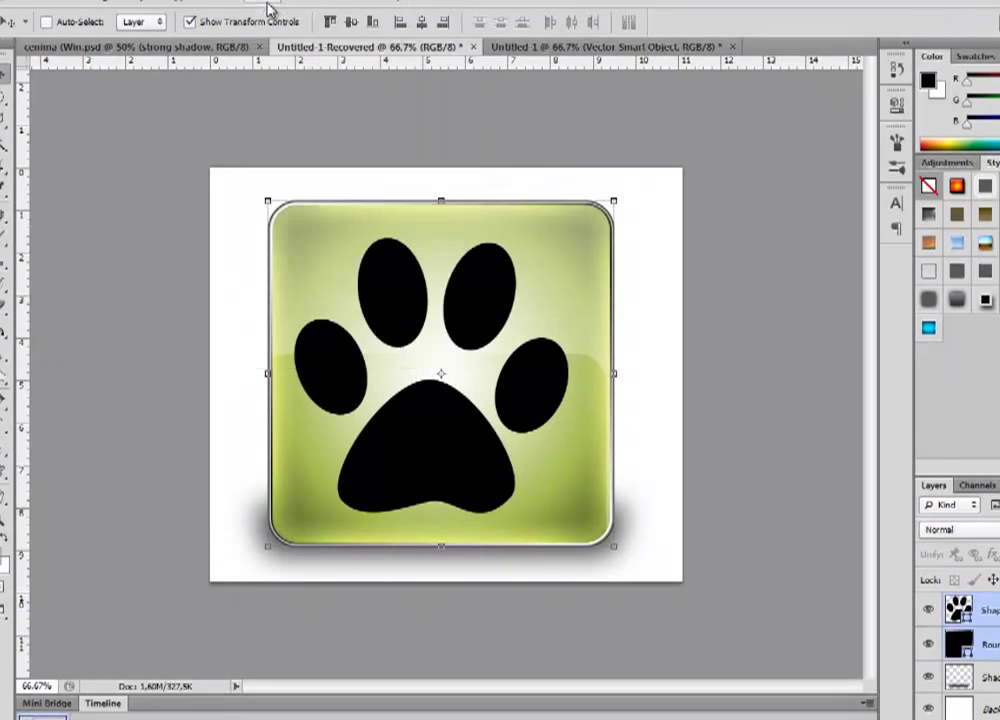
{"action": "left_click", "coordinate": [351, 24]}
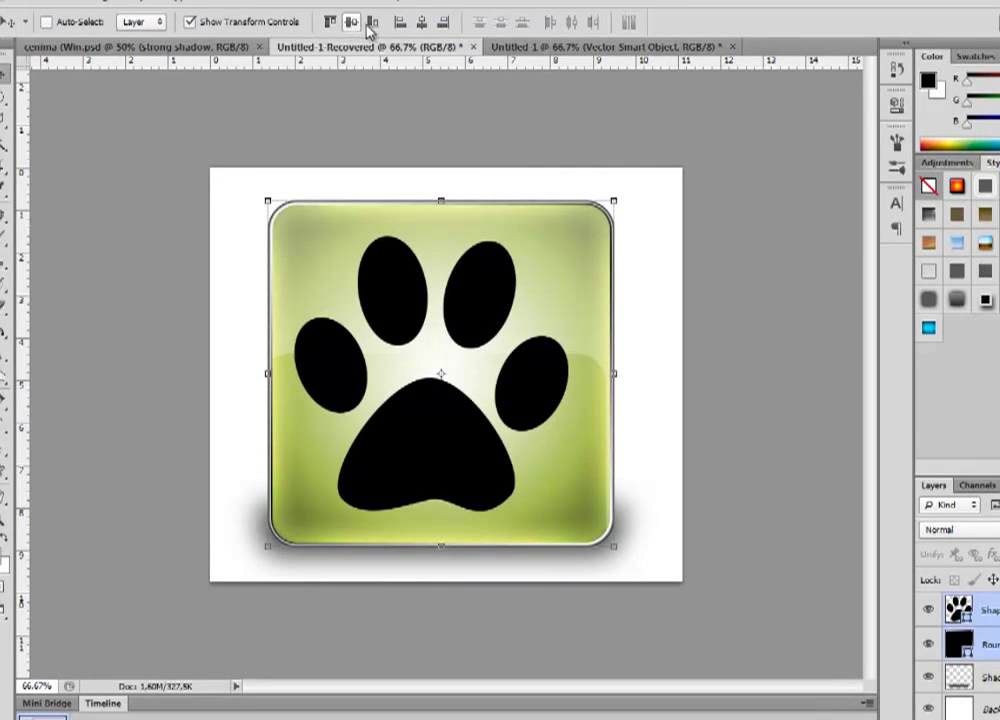
{"action": "left_click", "coordinate": [423, 23]}
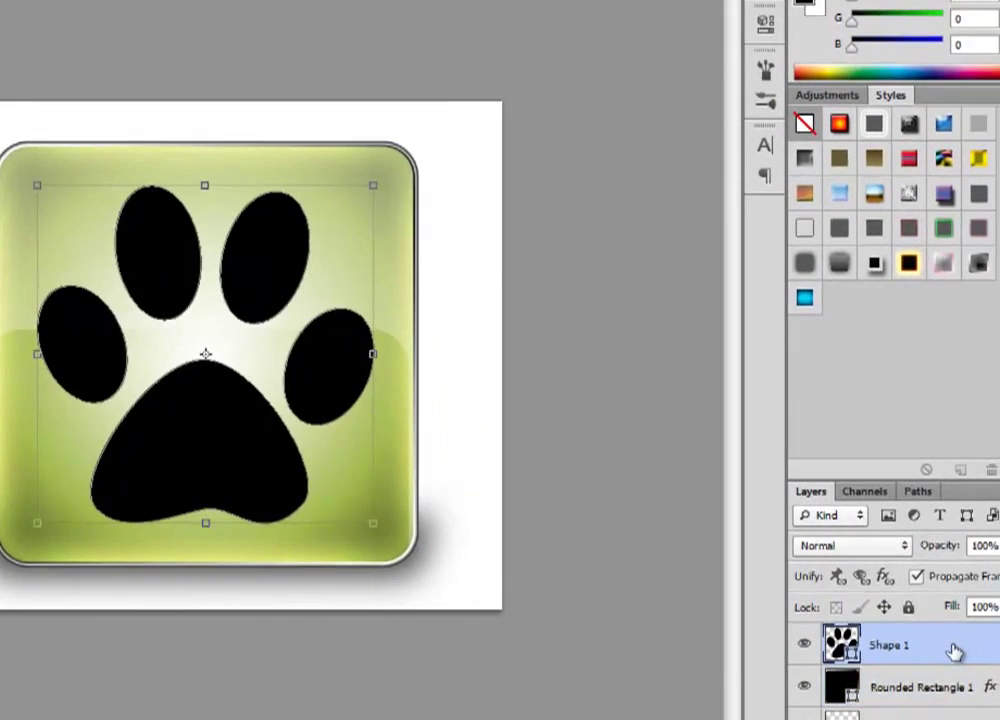
Give the paw layer 37% fill opacity and a 10 px inner shadow.
{"action": "right_click", "coordinate": [955, 650]}
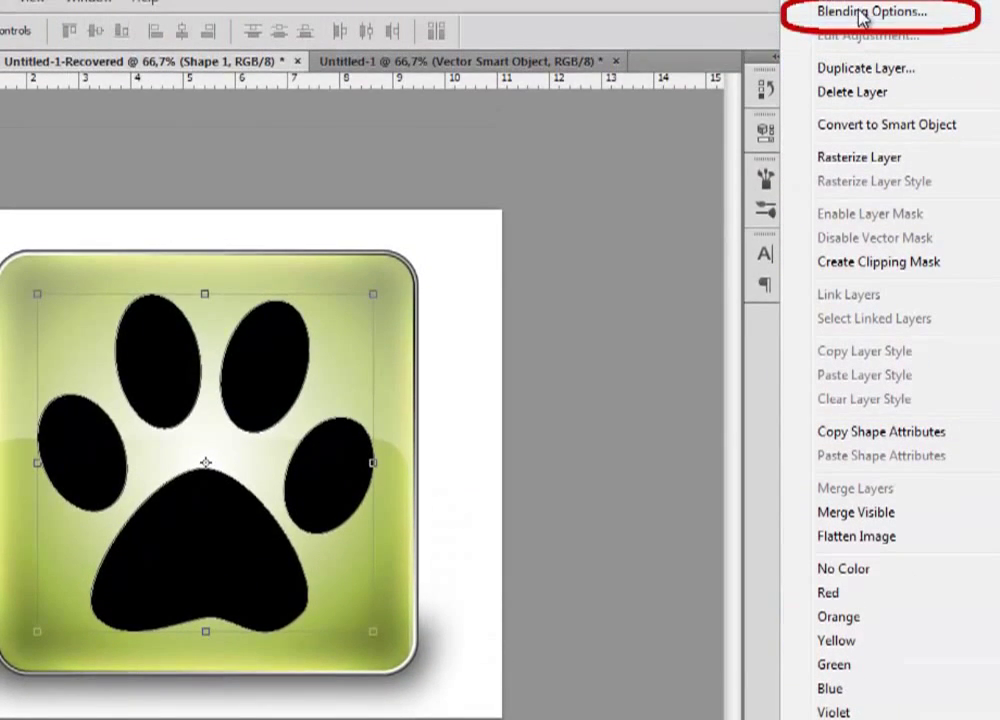
{"action": "left_click", "coordinate": [860, 13]}
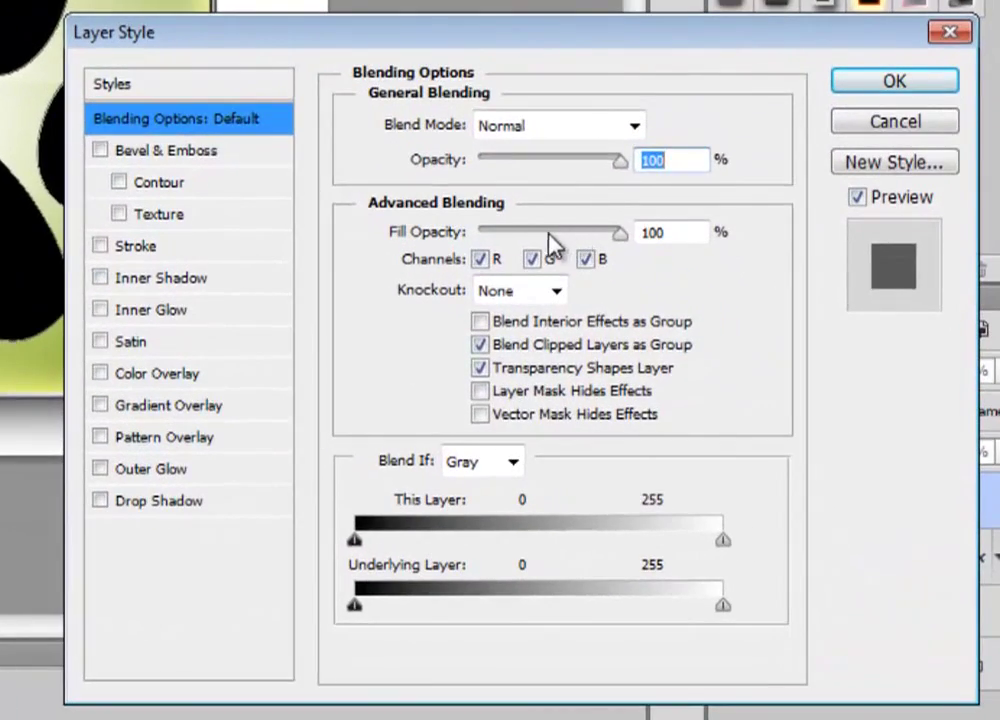
{"action": "left_click_drag", "start_coordinate": [553, 241], "coordinate": [535, 240]}
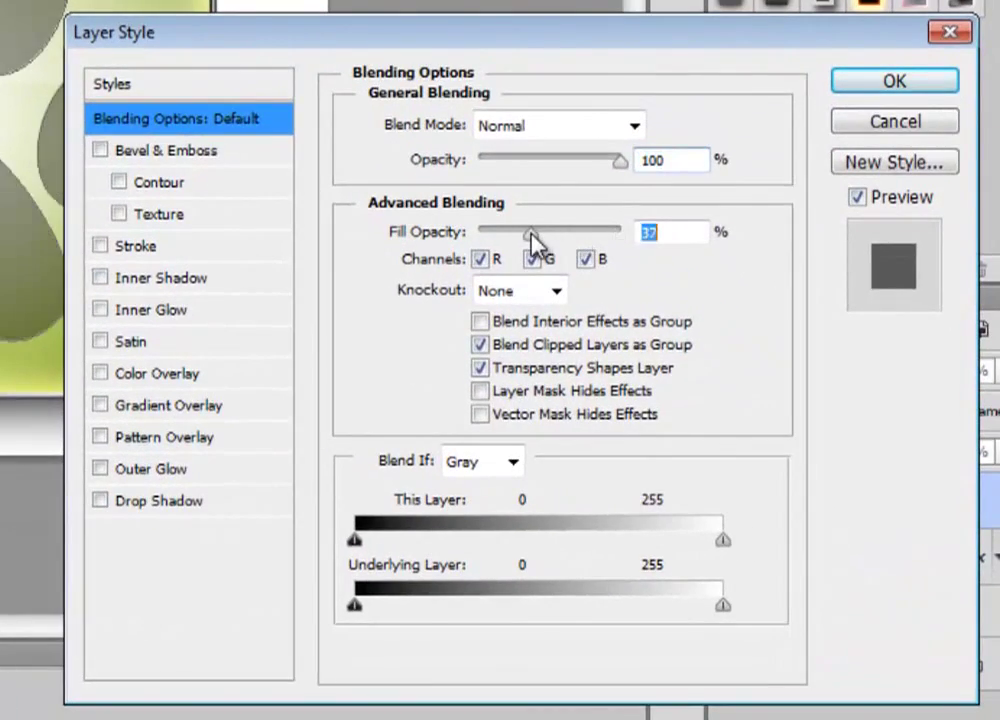
{"action": "left_click", "coordinate": [130, 280]}
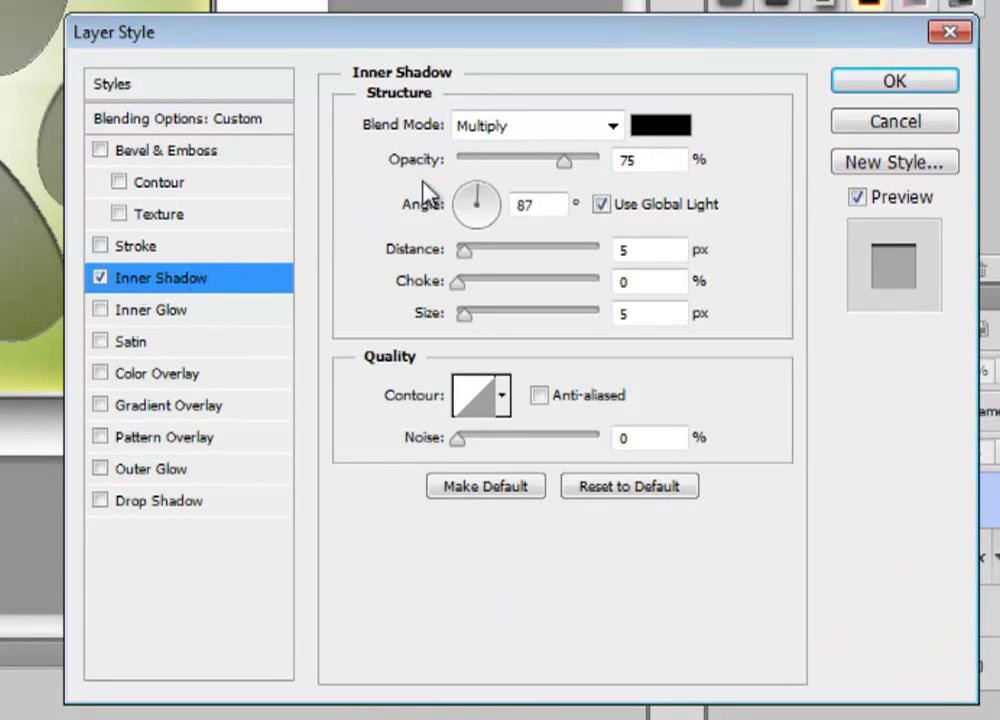
{"action": "left_click_drag", "start_coordinate": [465, 311], "coordinate": [472, 312]}
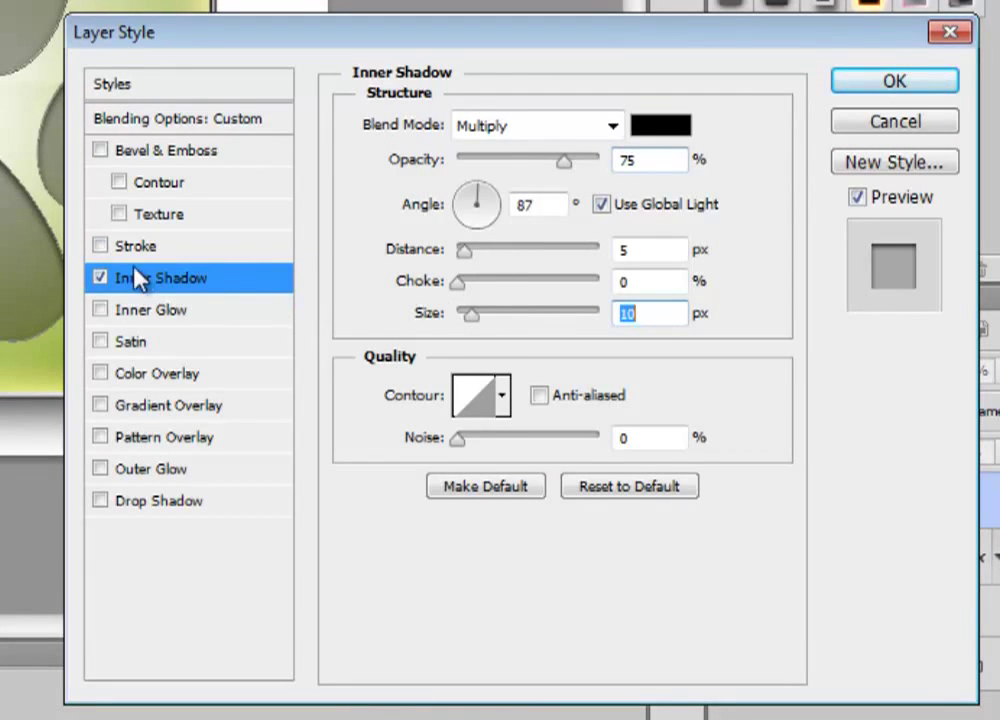
Add a white colour overlay in Overlay blend mode to the paw and apply the style.
{"action": "left_click", "coordinate": [163, 372]}
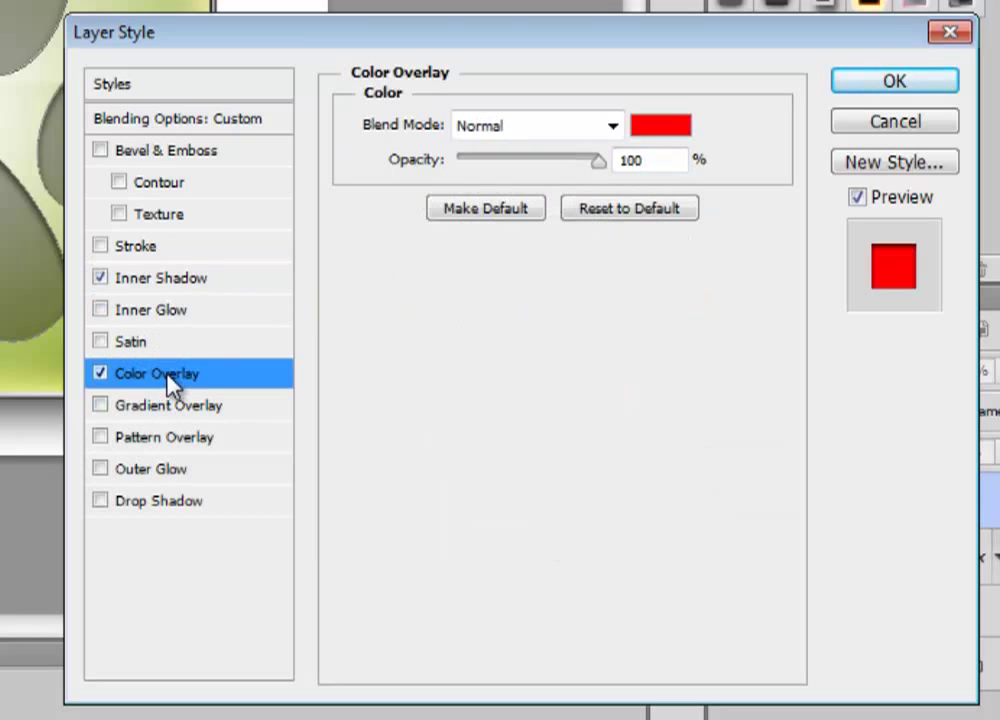
{"action": "left_click", "coordinate": [660, 127]}
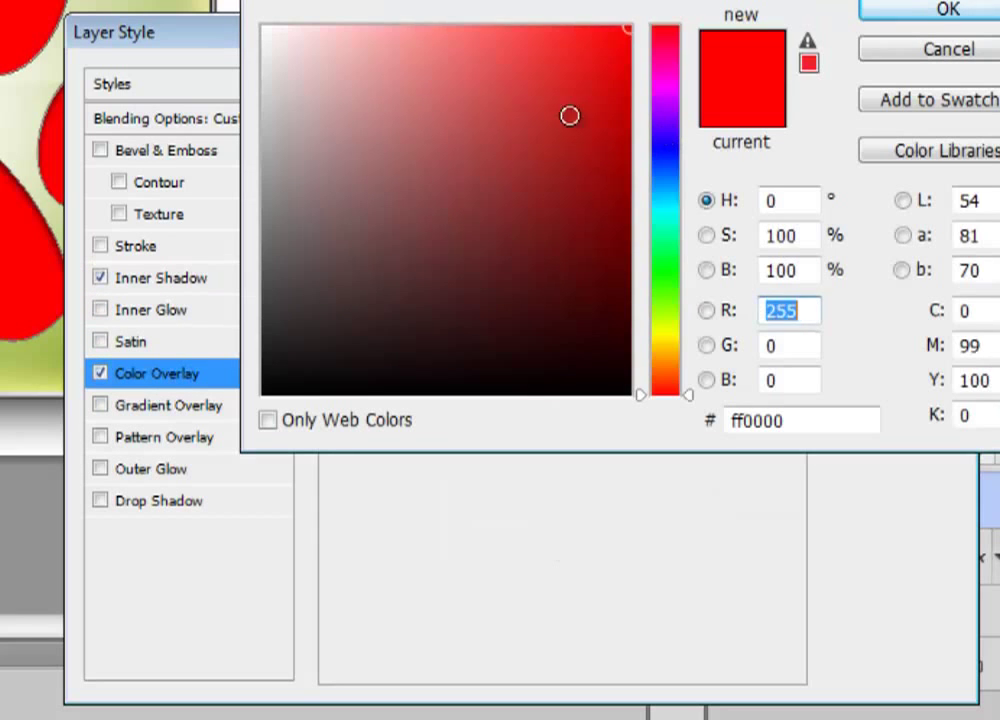
{"action": "left_click_drag", "start_coordinate": [569, 114], "coordinate": [270, 10]}
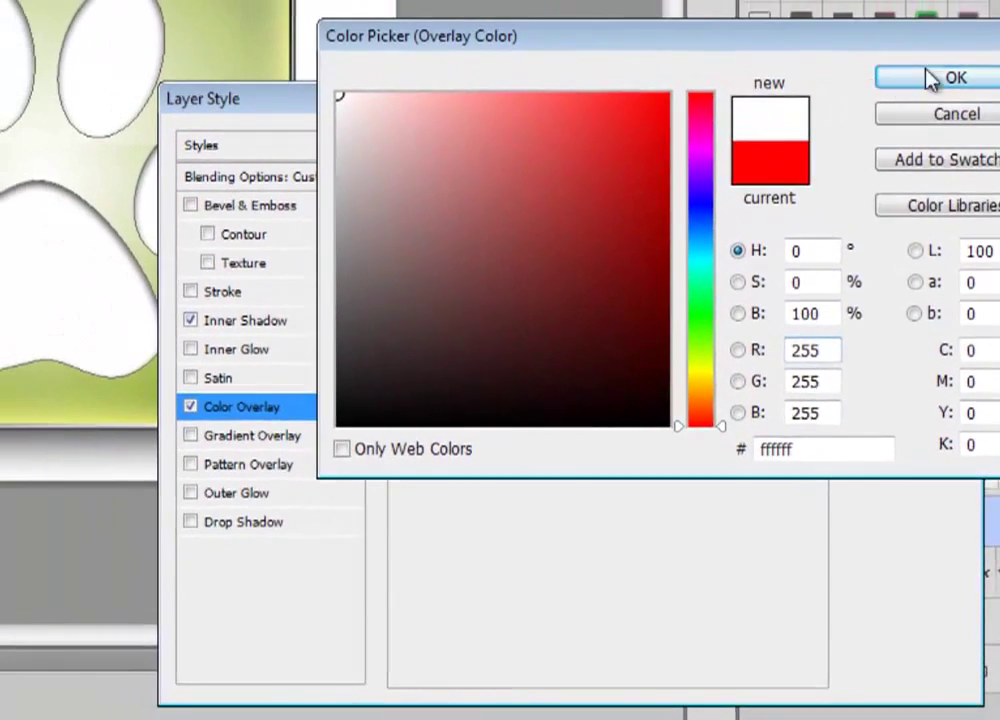
{"action": "left_click", "coordinate": [948, 15]}
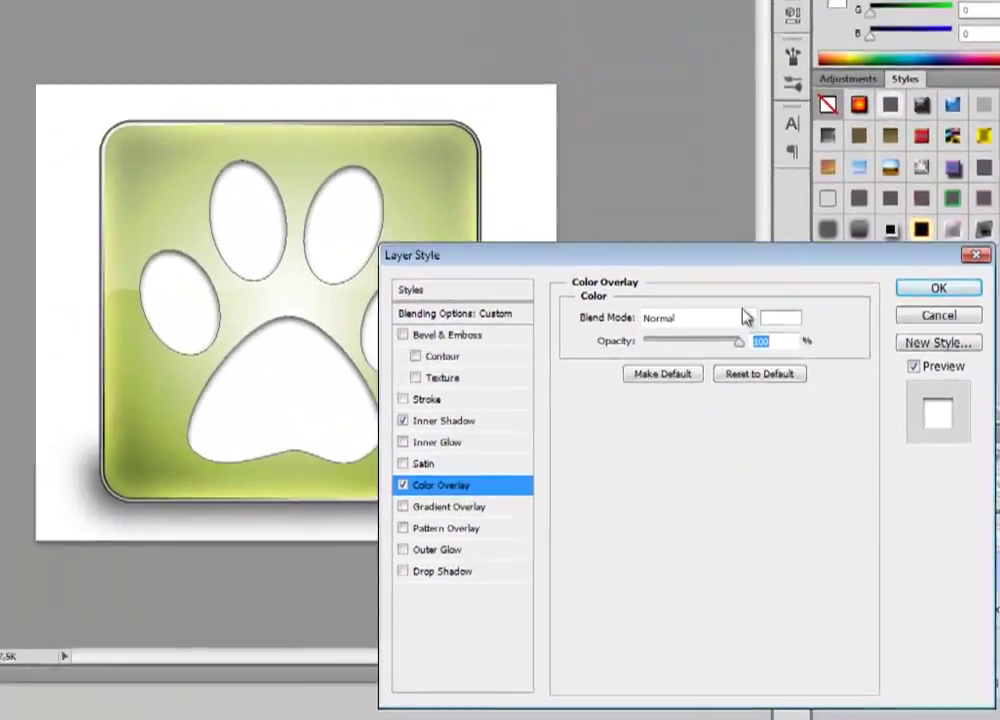
{"action": "left_click", "coordinate": [745, 316]}
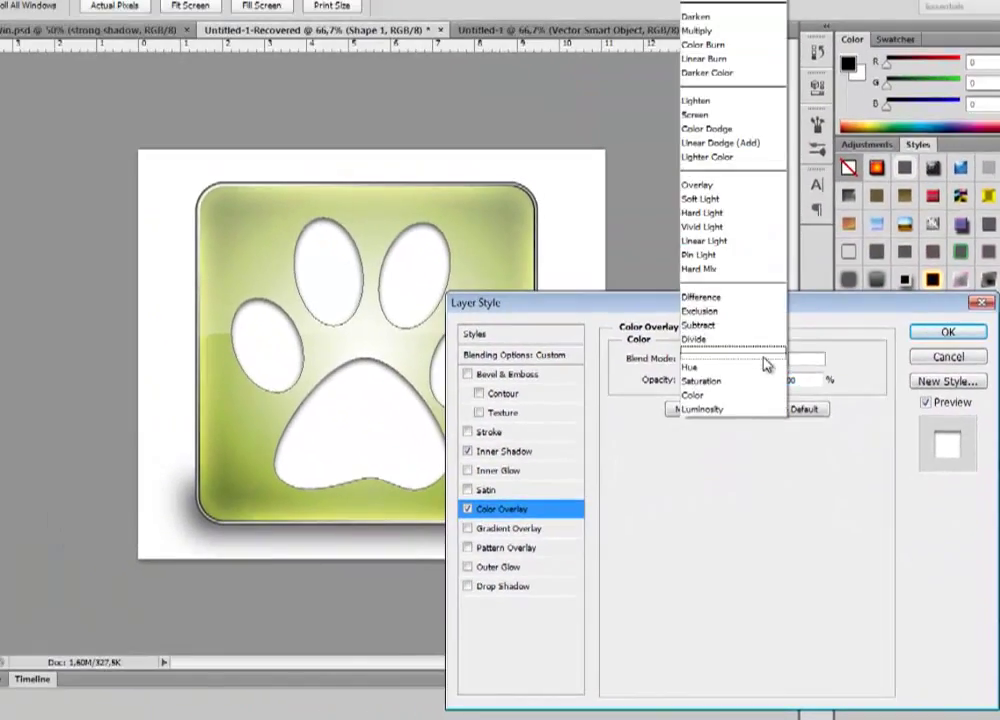
{"action": "left_click", "coordinate": [705, 200]}
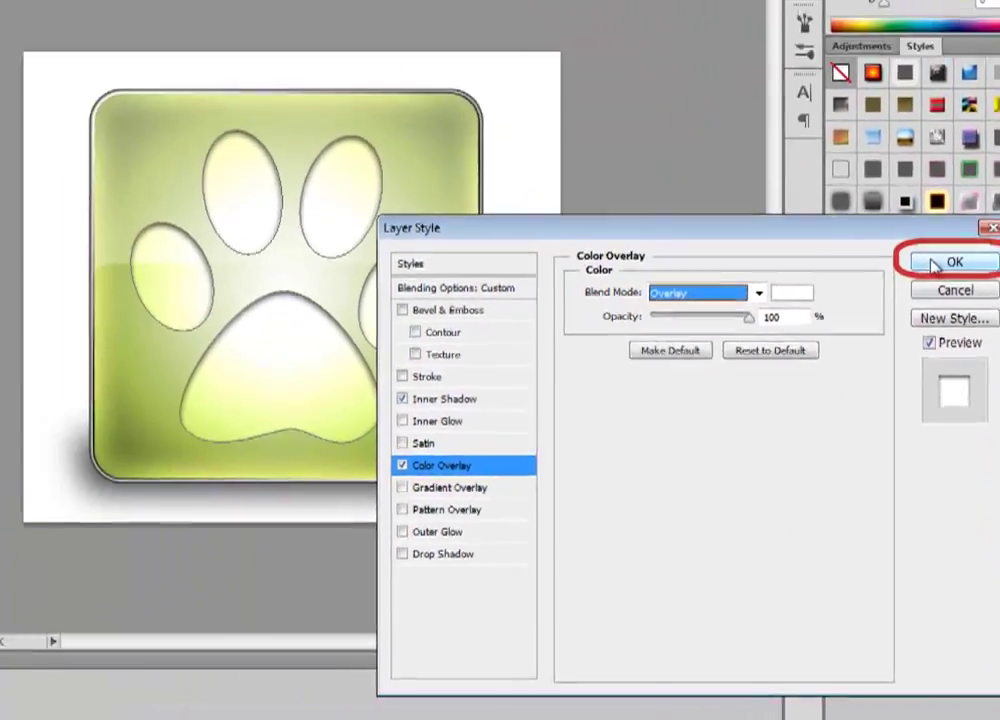
{"action": "left_click", "coordinate": [950, 262]}
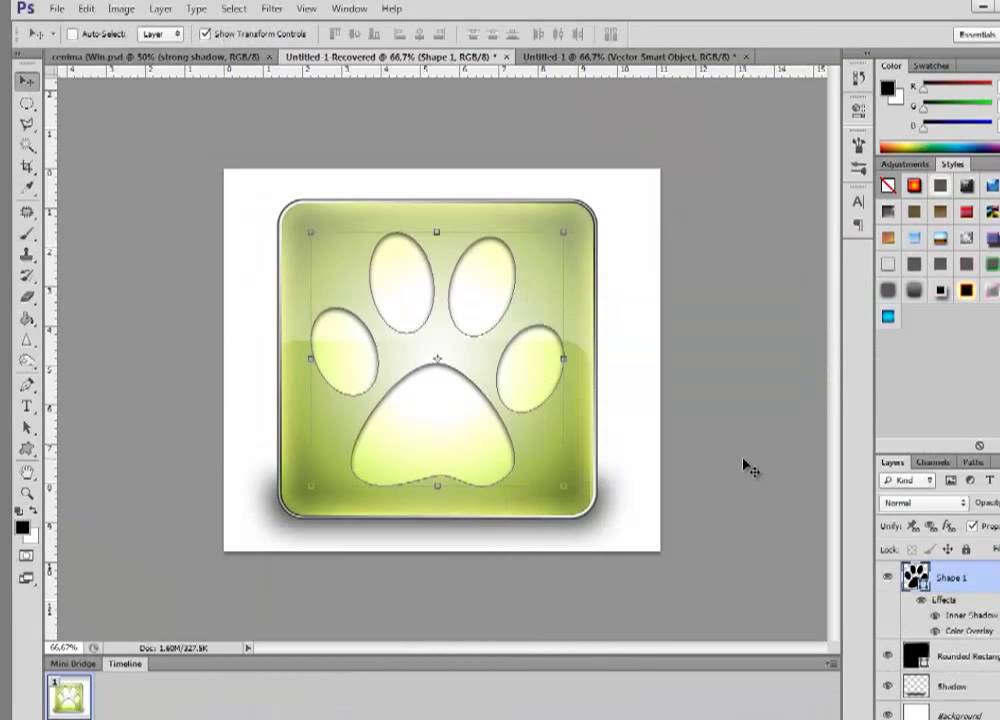
{"action": "left_click", "coordinate": [747, 467]}
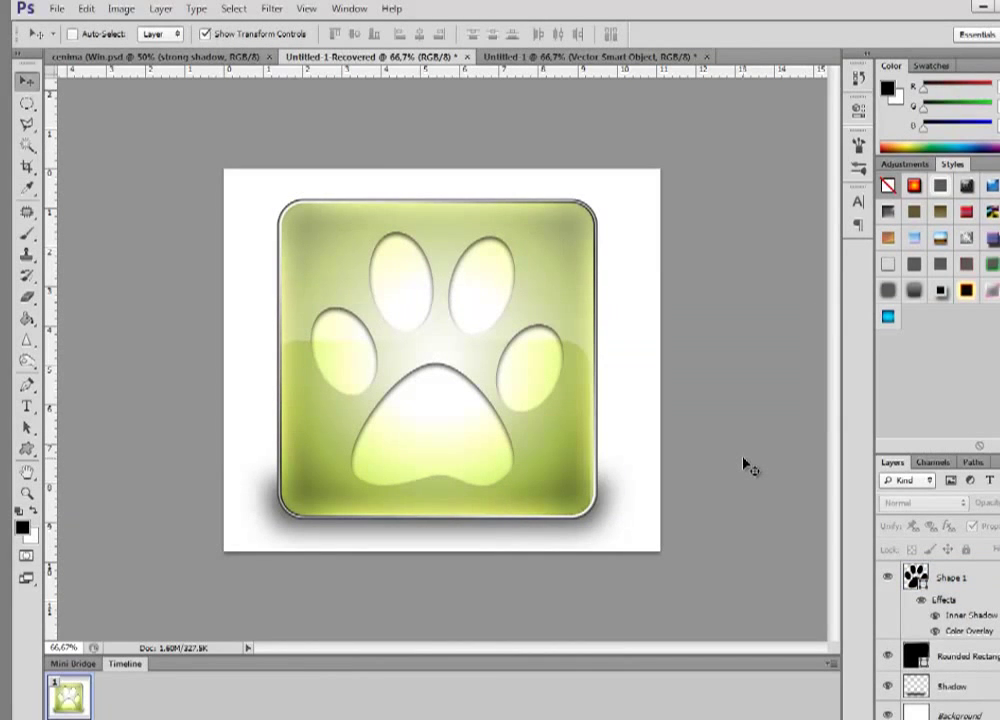